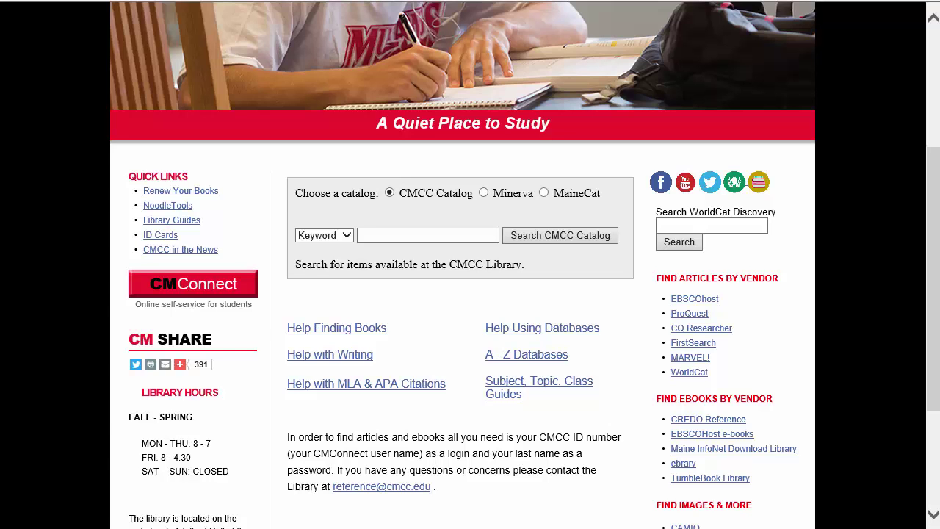
Open ProQuest from the library homepage's list of article vendors.
{"action": "scroll", "coordinate": [543, 358], "scroll_direction": "down", "scroll_amount": 2}
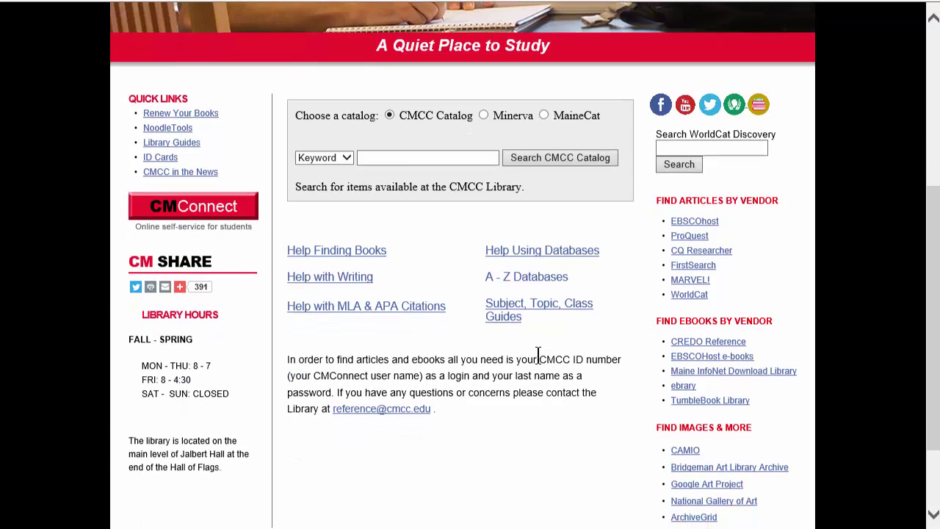
{"action": "scroll", "coordinate": [529, 375], "scroll_direction": "up", "scroll_amount": 3}
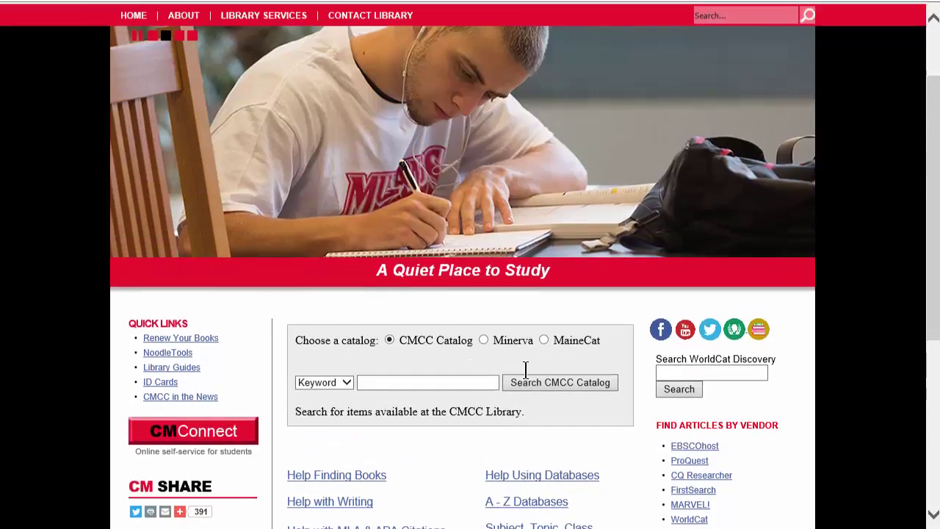
{"action": "scroll", "coordinate": [526, 382], "scroll_direction": "down", "scroll_amount": 3}
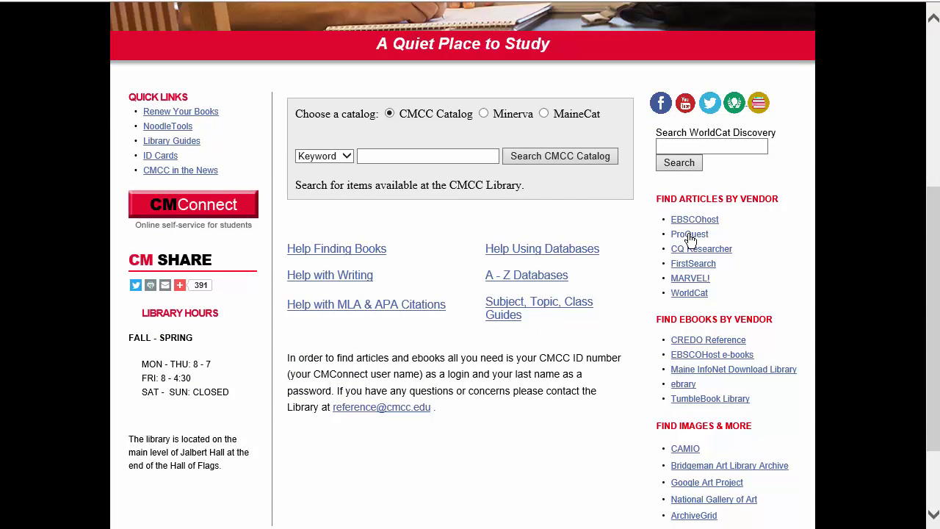
{"action": "left_click", "coordinate": [690, 241]}
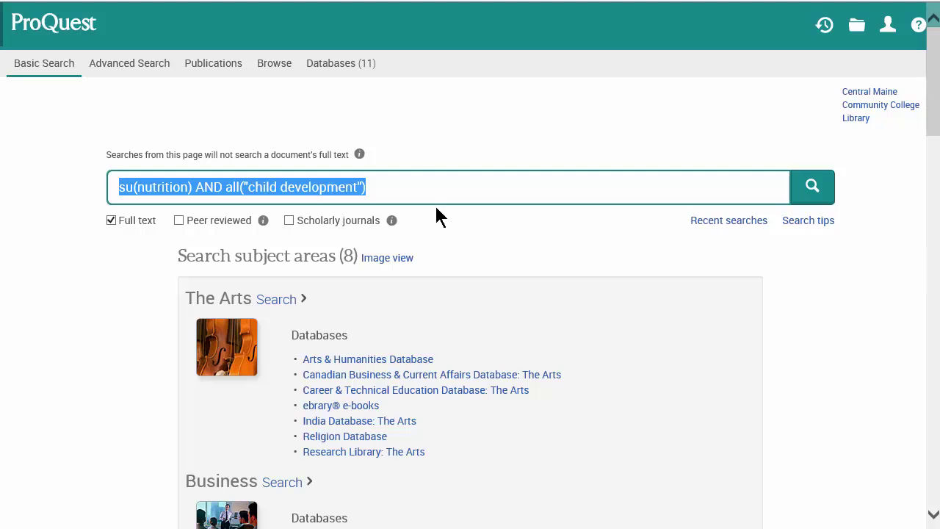
Clear the basic search query and look through the subject areas and the databases listed under each.
{"action": "key", "text": "BackSpace"}
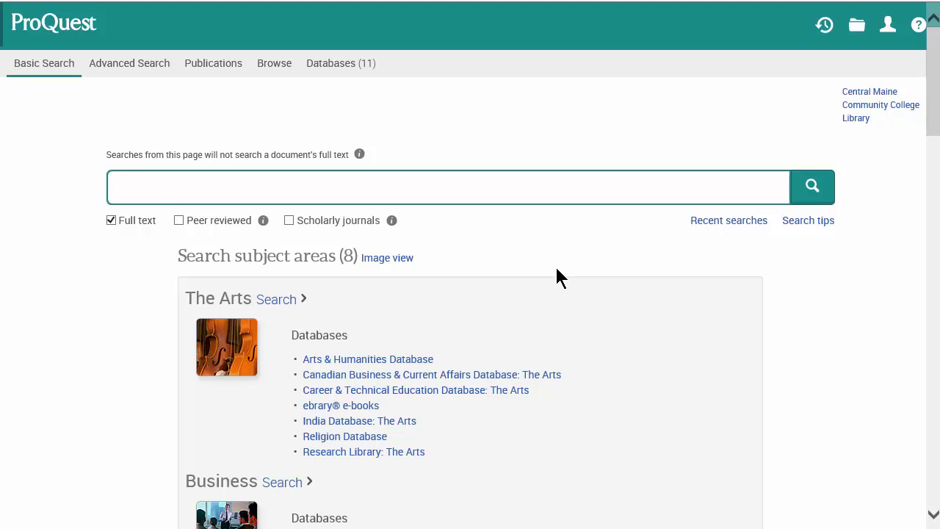
{"action": "scroll", "coordinate": [556, 275], "scroll_direction": "down", "scroll_amount": 1}
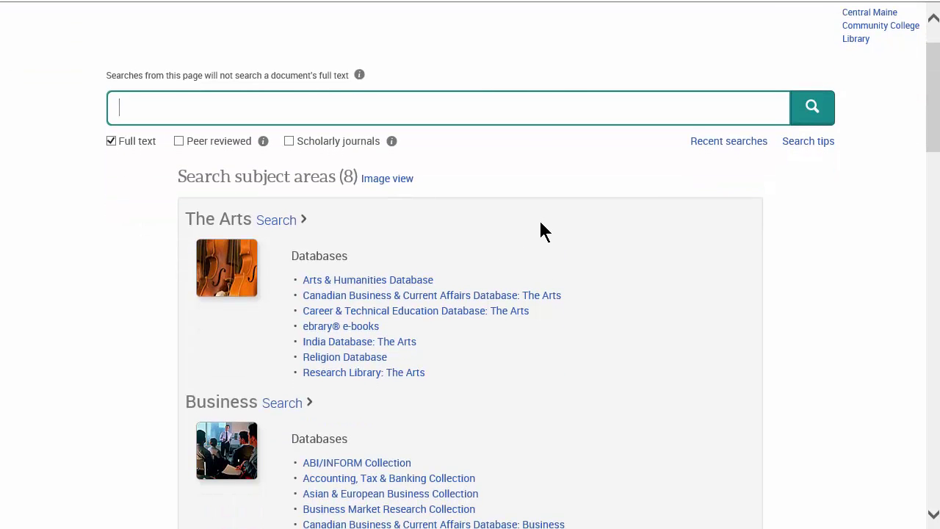
{"action": "scroll", "coordinate": [540, 219], "scroll_direction": "down", "scroll_amount": 1}
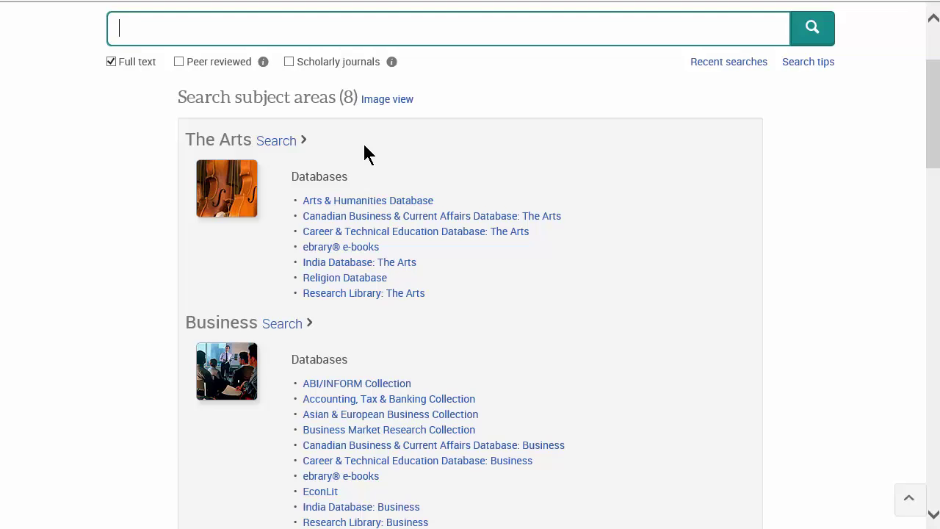
{"action": "left_click", "coordinate": [276, 144]}
{"action": "scroll", "coordinate": [387, 343], "scroll_direction": "down", "scroll_amount": 3}
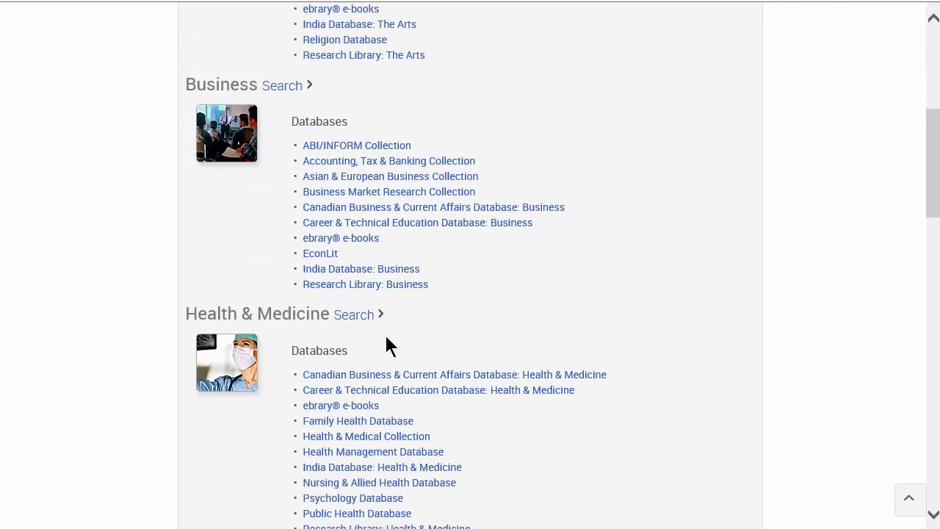
{"action": "scroll", "coordinate": [388, 345], "scroll_direction": "down", "scroll_amount": 2}
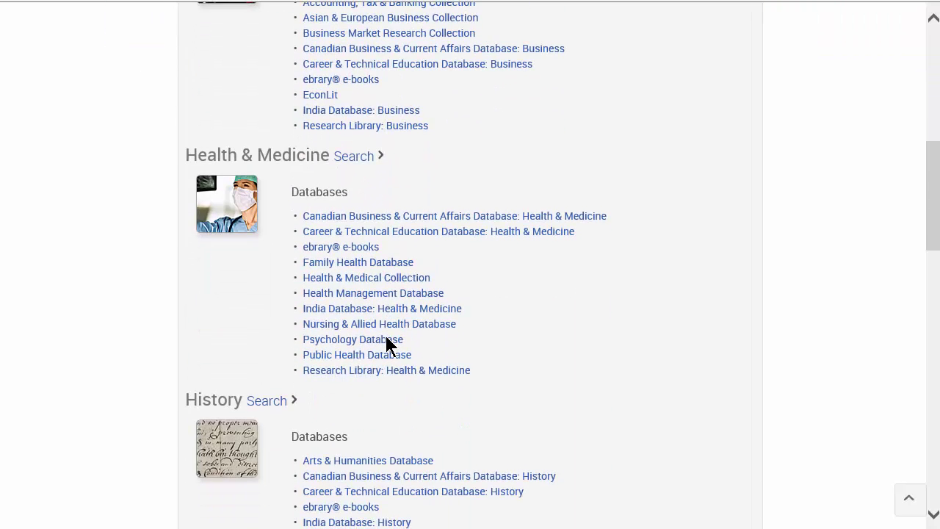
{"action": "scroll", "coordinate": [388, 344], "scroll_direction": "up", "scroll_amount": 7}
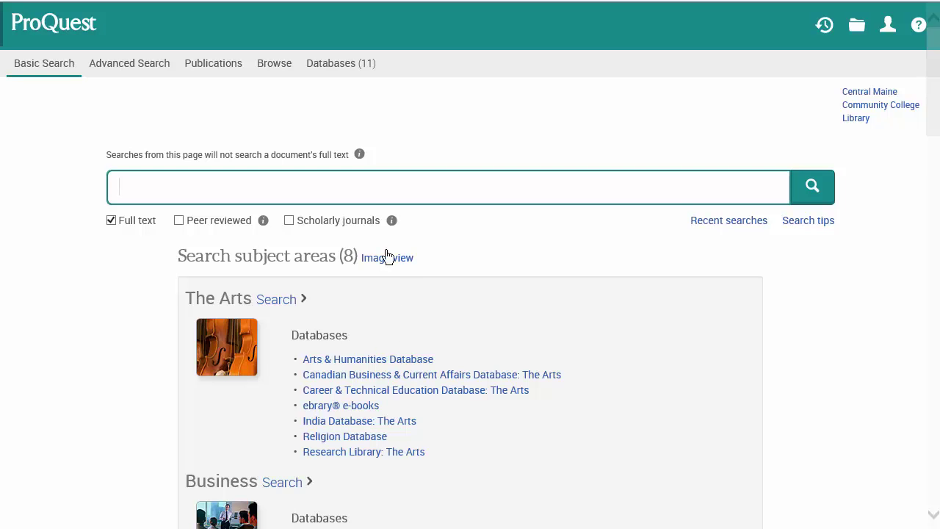
Open the database selection page and review the databases included in the search.
{"action": "left_click", "coordinate": [337, 69]}
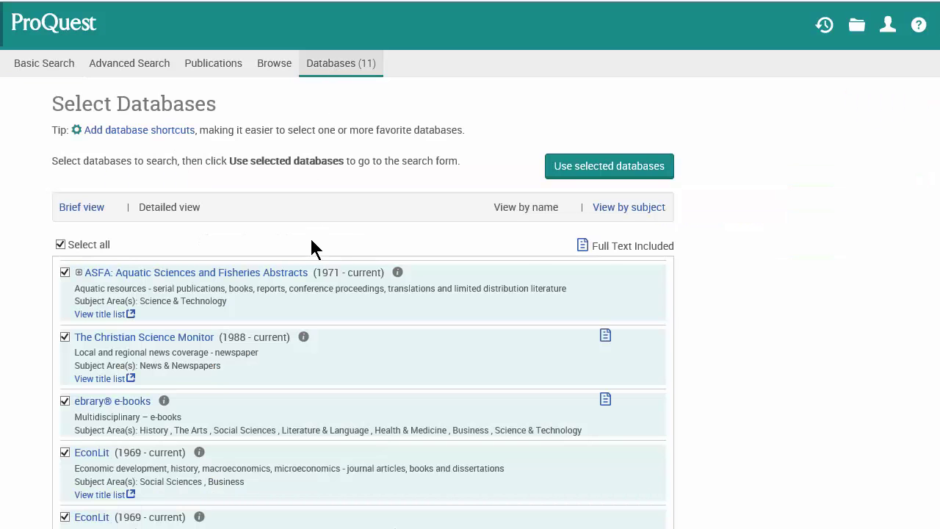
{"action": "scroll", "coordinate": [318, 297], "scroll_direction": "down", "scroll_amount": 3}
{"action": "scroll", "coordinate": [327, 313], "scroll_direction": "up", "scroll_amount": 3}
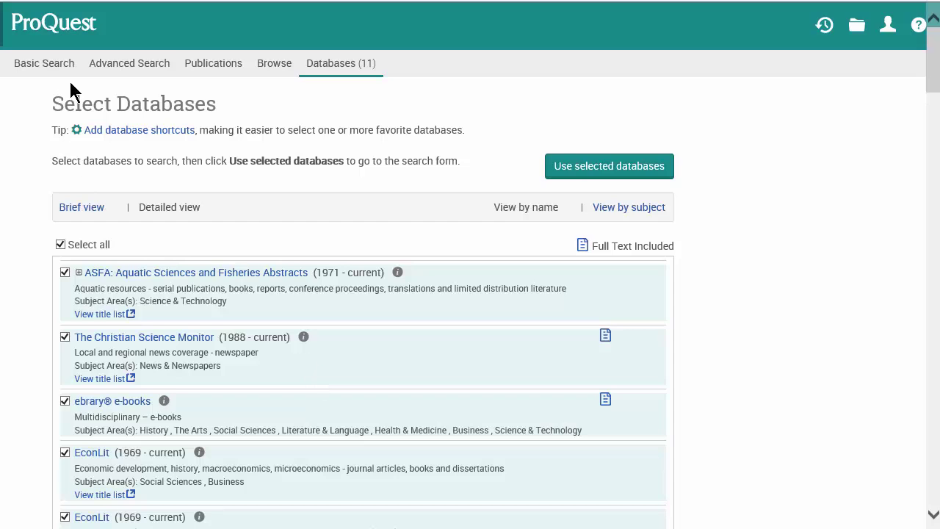
Open Advanced Search and replace the first search term with "hunger".
{"action": "left_click", "coordinate": [122, 67]}
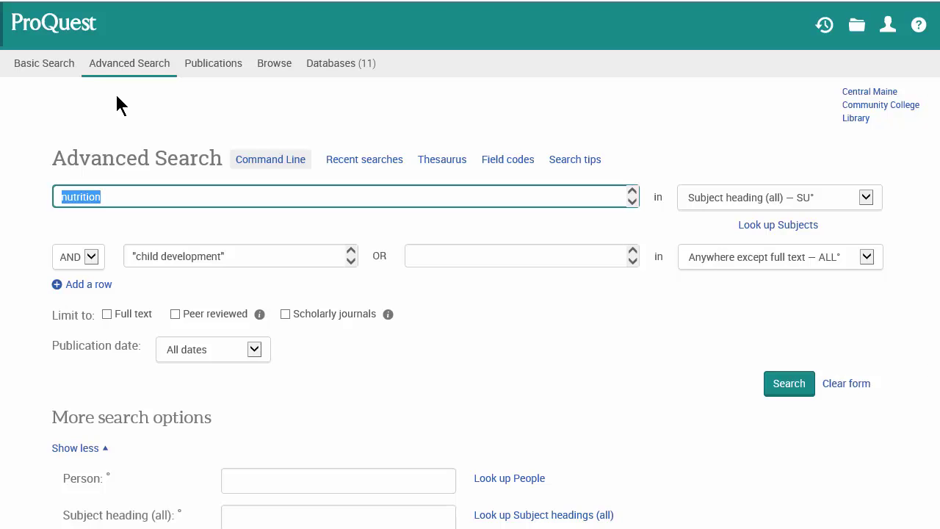
{"action": "left_click", "coordinate": [117, 197]}
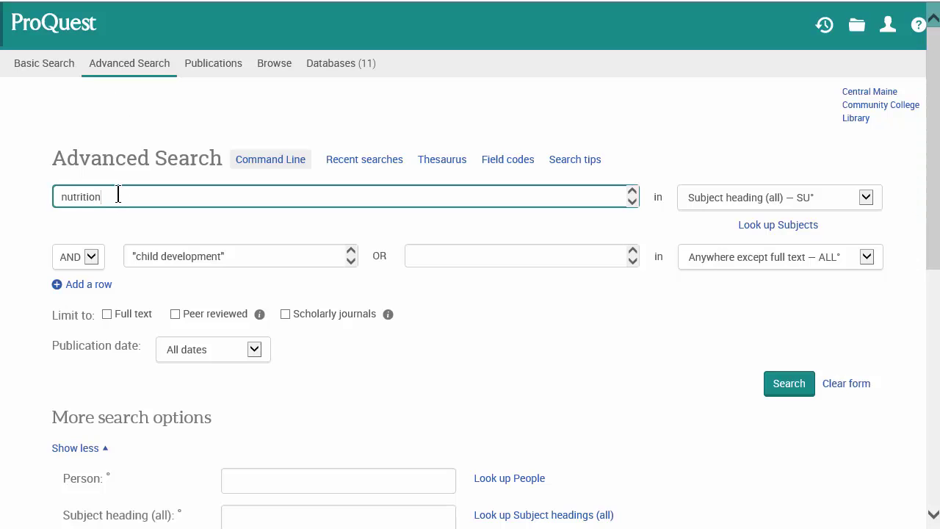
{"action": "left_click_drag", "start_coordinate": [109, 197], "coordinate": [34, 193]}
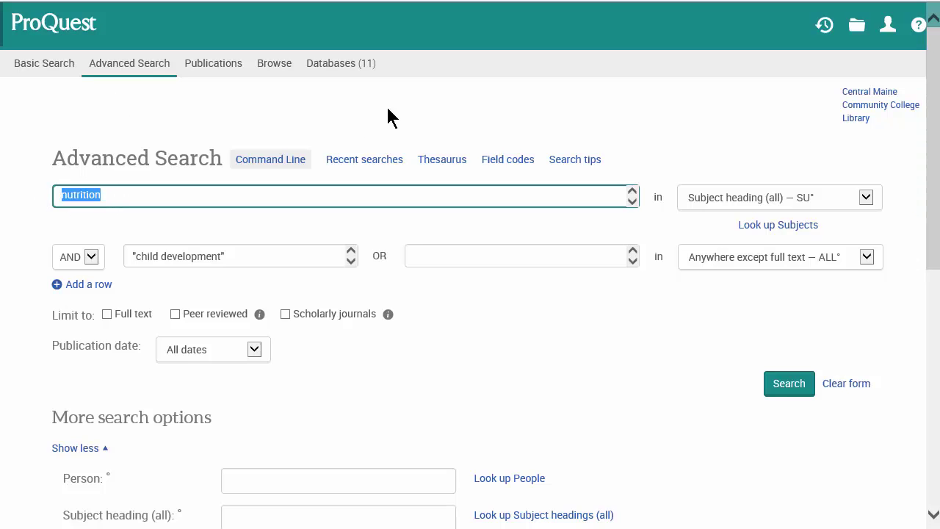
{"action": "type", "text": "hunger"}
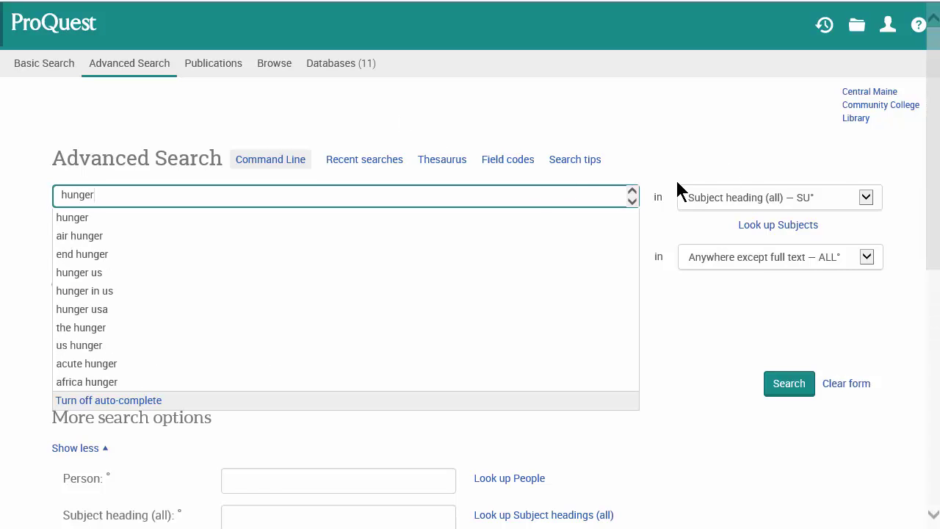
Set the search field for the term hunger to "Anywhere except full text – ALL", after trying "Anywhere".
{"action": "left_click", "coordinate": [867, 197]}
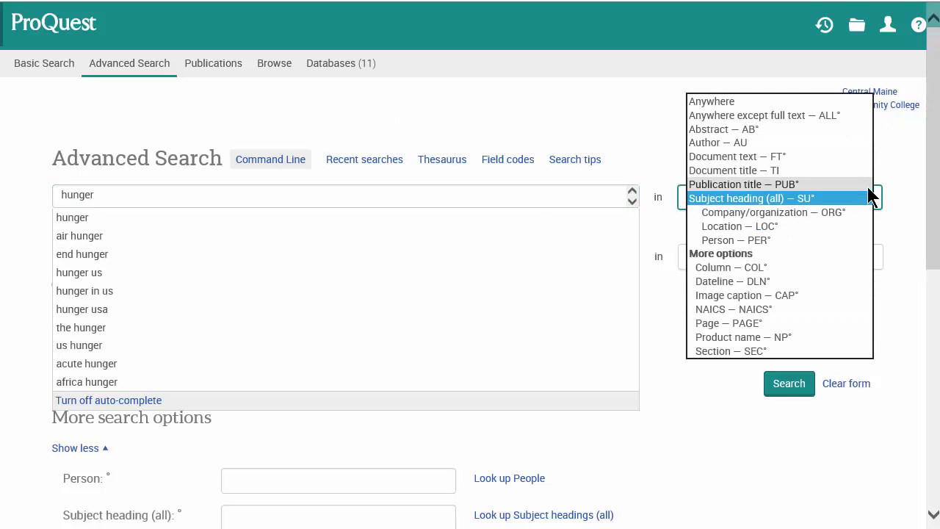
{"action": "left_click", "coordinate": [801, 114]}
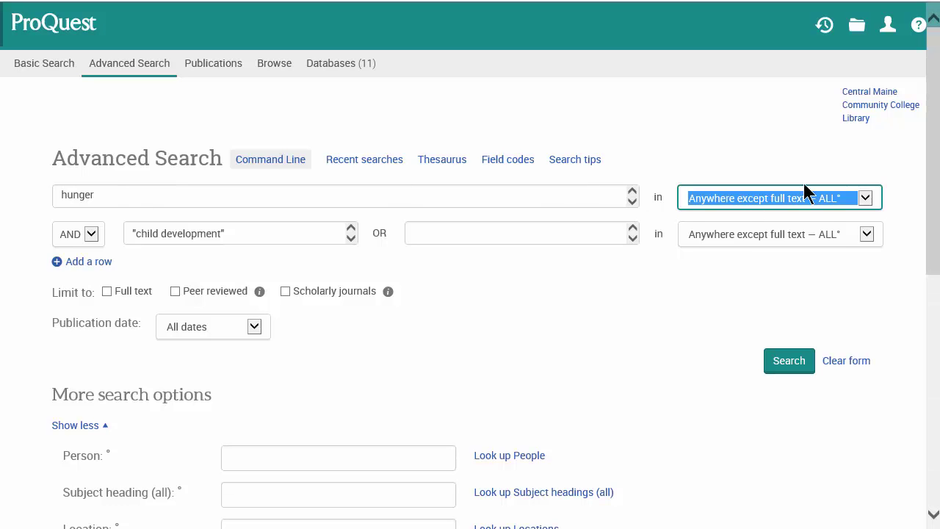
{"action": "left_click", "coordinate": [864, 200]}
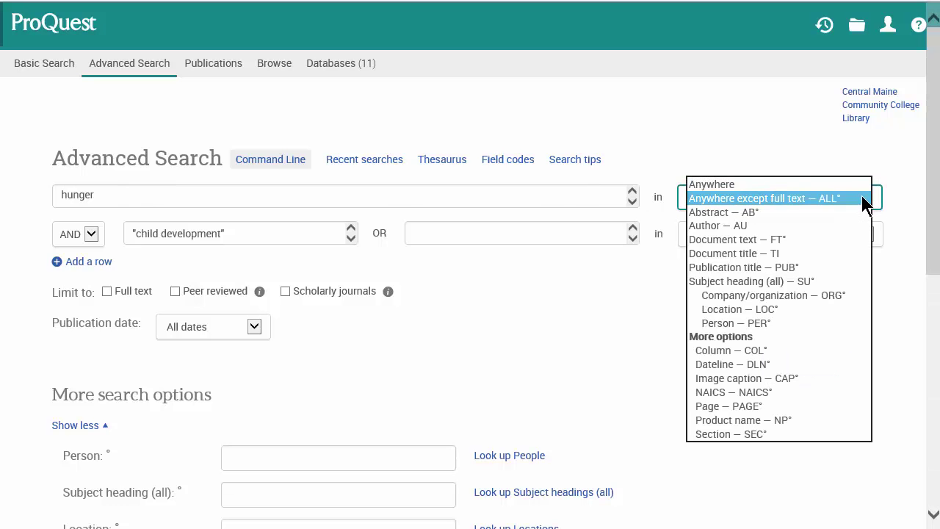
{"action": "left_click", "coordinate": [723, 185]}
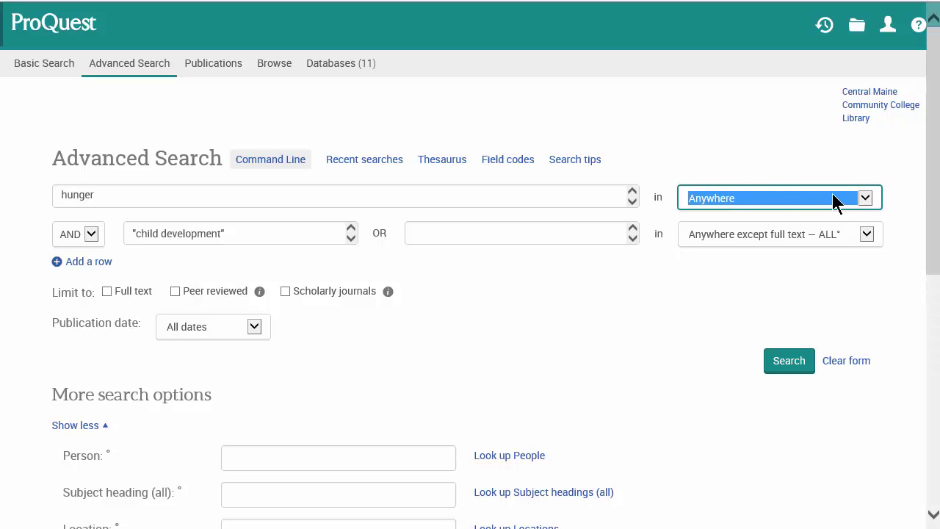
{"action": "left_click", "coordinate": [867, 198]}
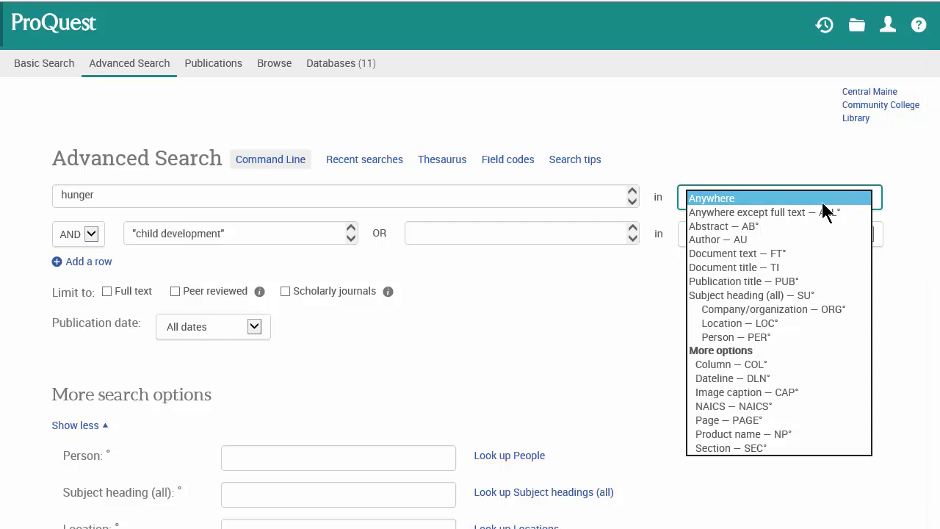
{"action": "left_click", "coordinate": [793, 208]}
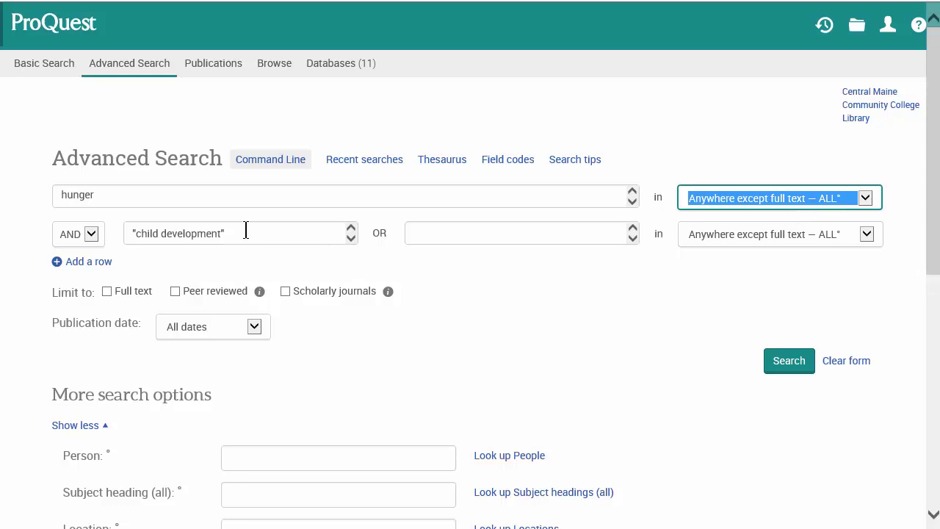
Replace the second search term with child development, without quotation marks, and run the search.
{"action": "left_click_drag", "start_coordinate": [245, 233], "coordinate": [120, 227]}
{"action": "left_click", "coordinate": [110, 230]}
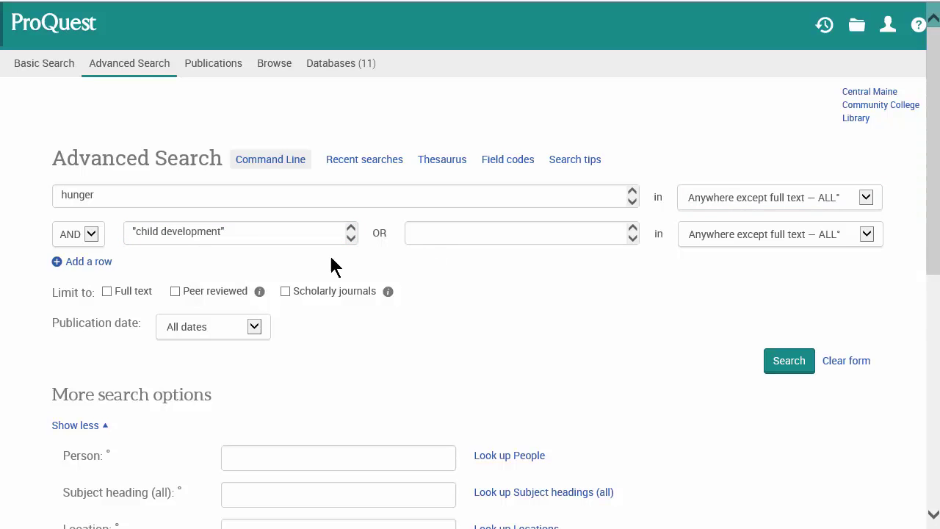
{"action": "left_click_drag", "start_coordinate": [235, 232], "coordinate": [109, 254]}
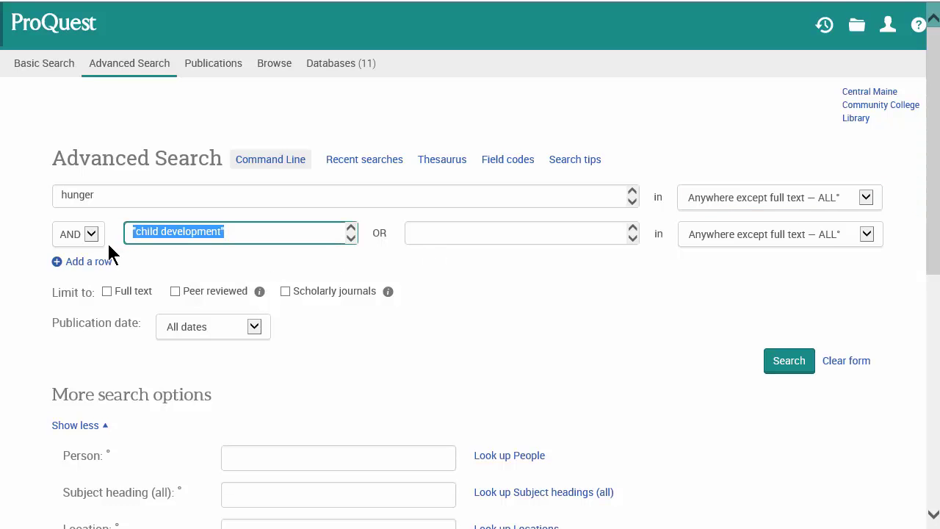
{"action": "type", "text": "child dev"}
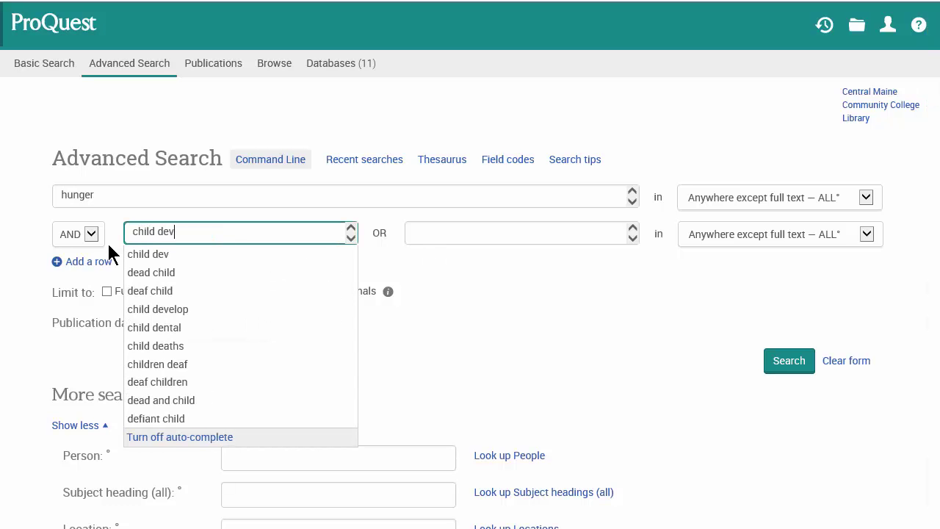
{"action": "type", "text": "elopment"}
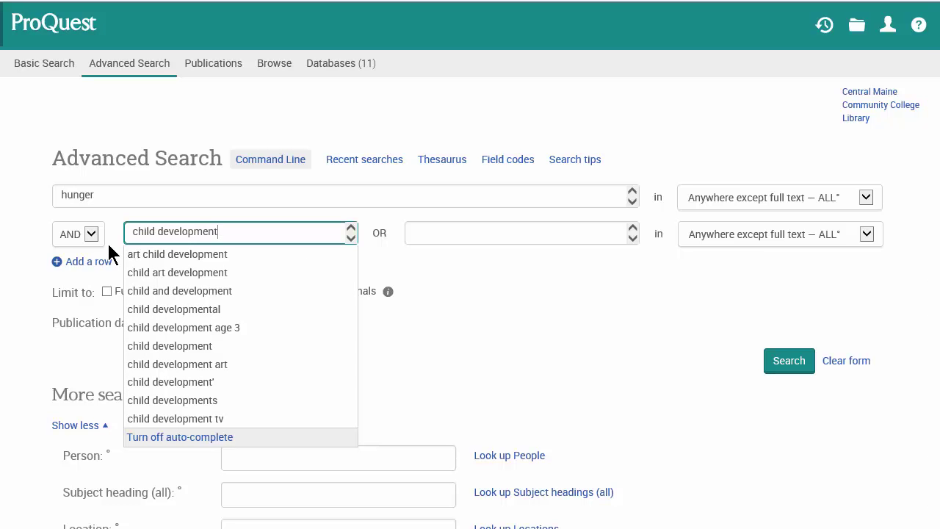
{"action": "left_click", "coordinate": [786, 368]}
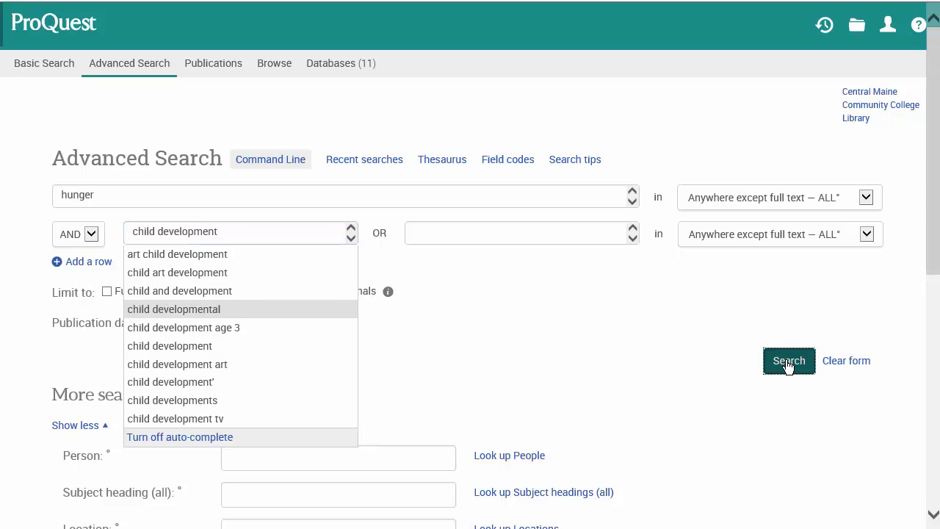
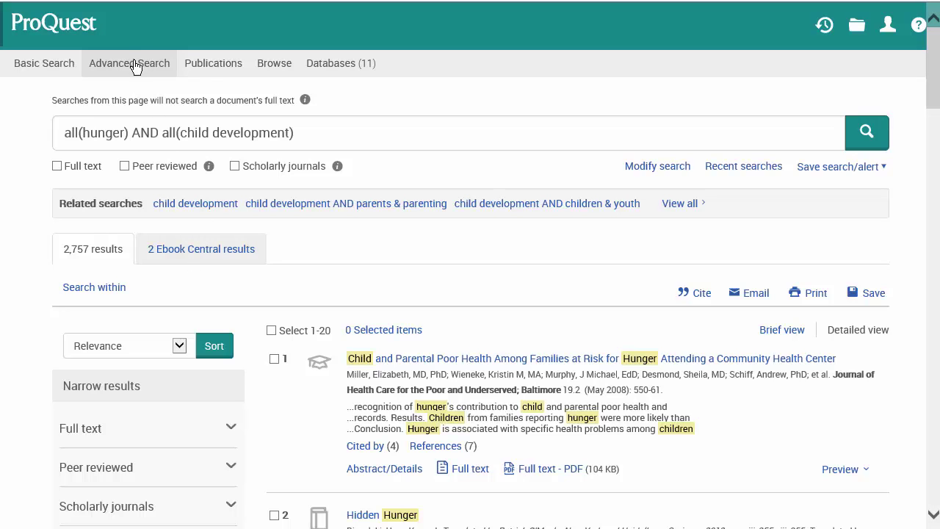
Return to Advanced Search, restrict both hunger and child development to "Subject heading (all) – SU", and run the search.
{"action": "left_click", "coordinate": [131, 65]}
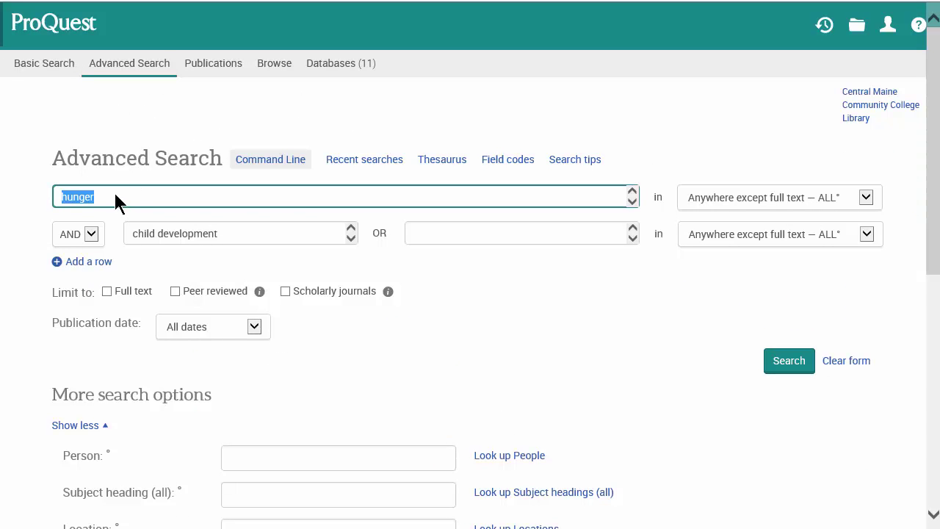
{"action": "left_click", "coordinate": [866, 198]}
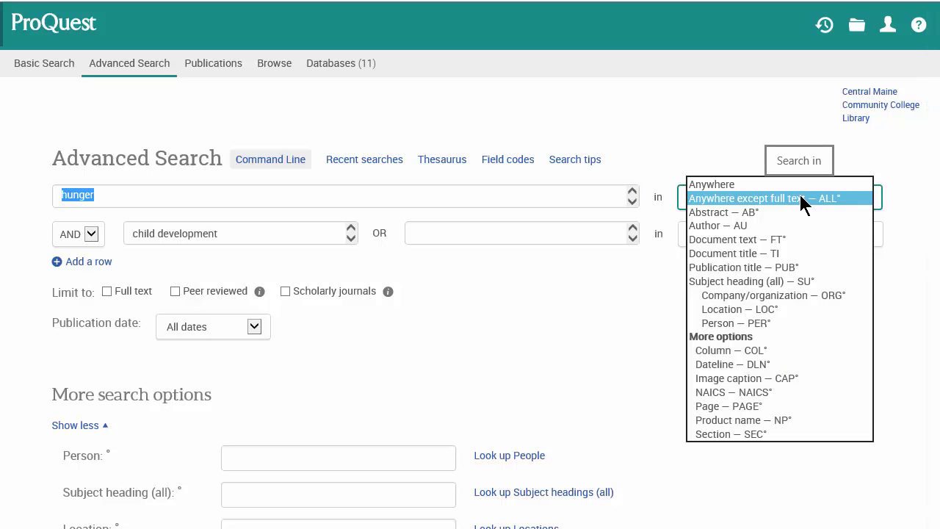
{"action": "left_click", "coordinate": [749, 281]}
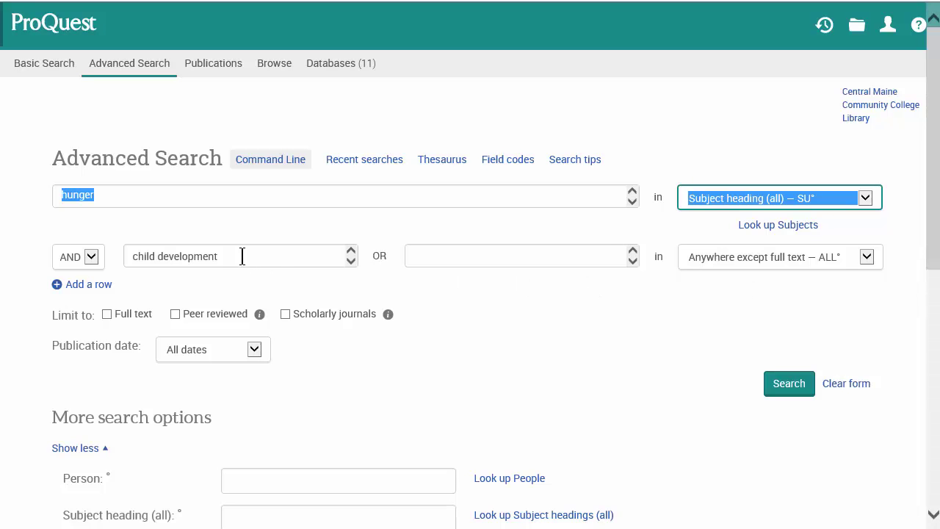
{"action": "left_click", "coordinate": [867, 257]}
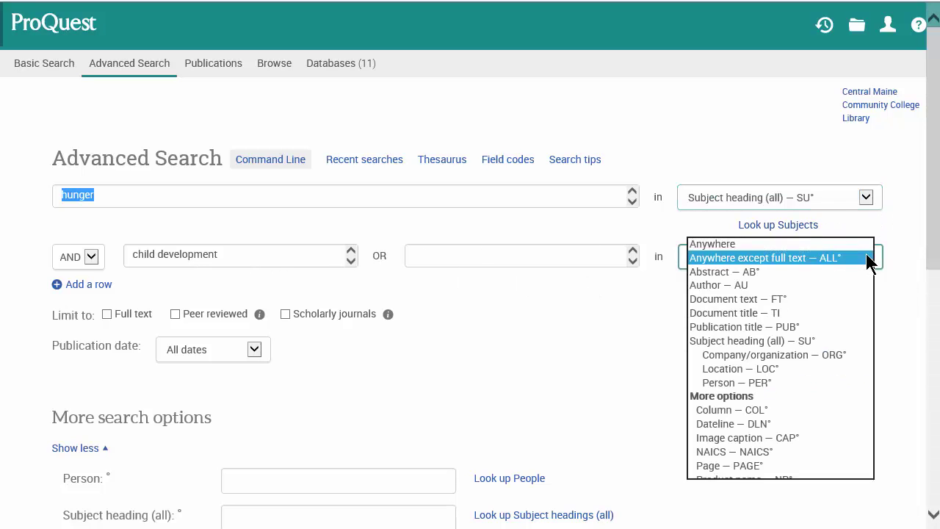
{"action": "left_click", "coordinate": [758, 339]}
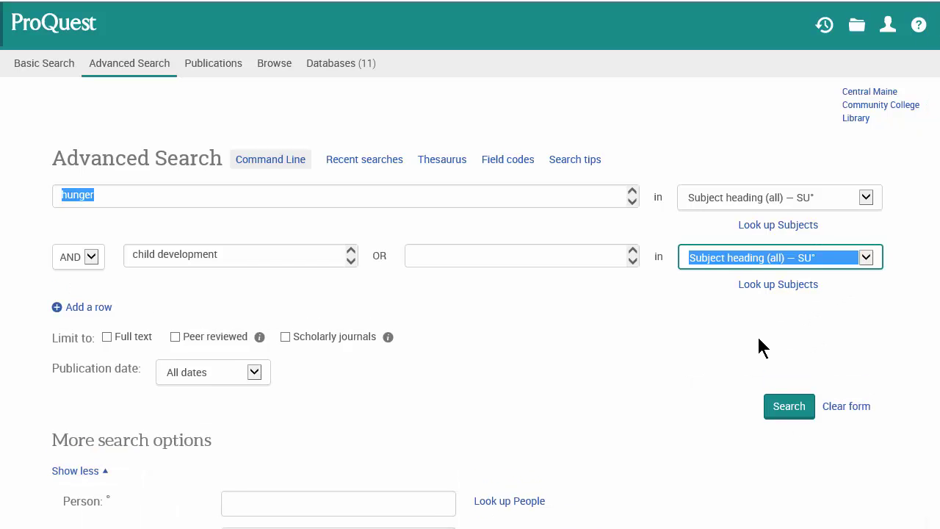
{"action": "left_click", "coordinate": [789, 413]}
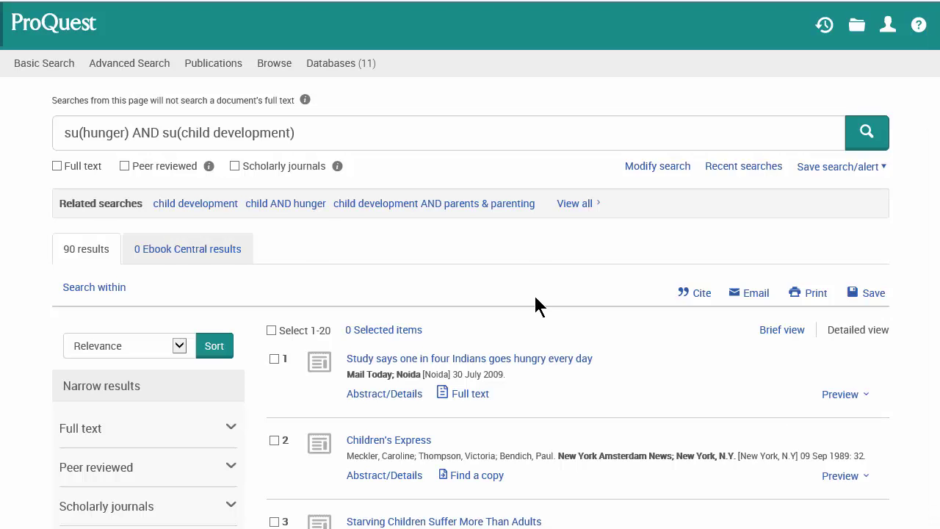
Limit the results to full text and narrow the publication date range to 2007–2016.
{"action": "left_click", "coordinate": [58, 167]}
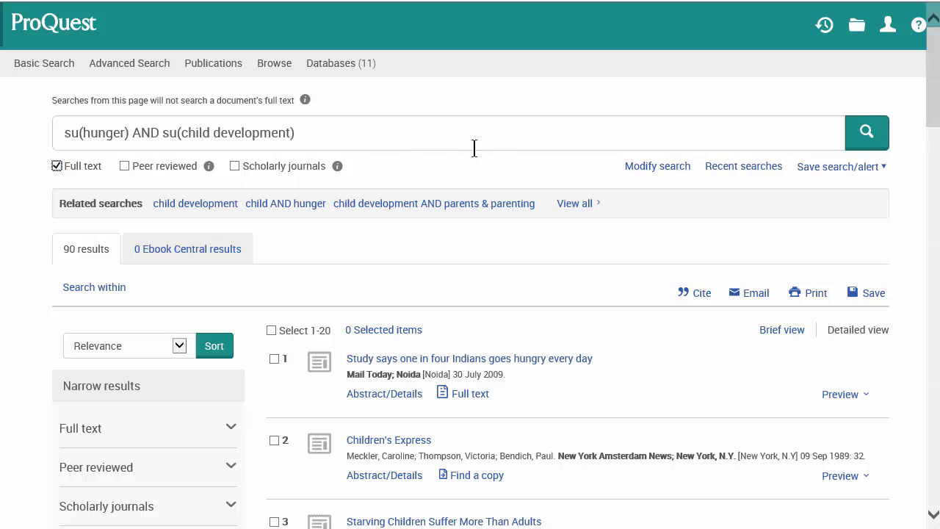
{"action": "left_click", "coordinate": [867, 134]}
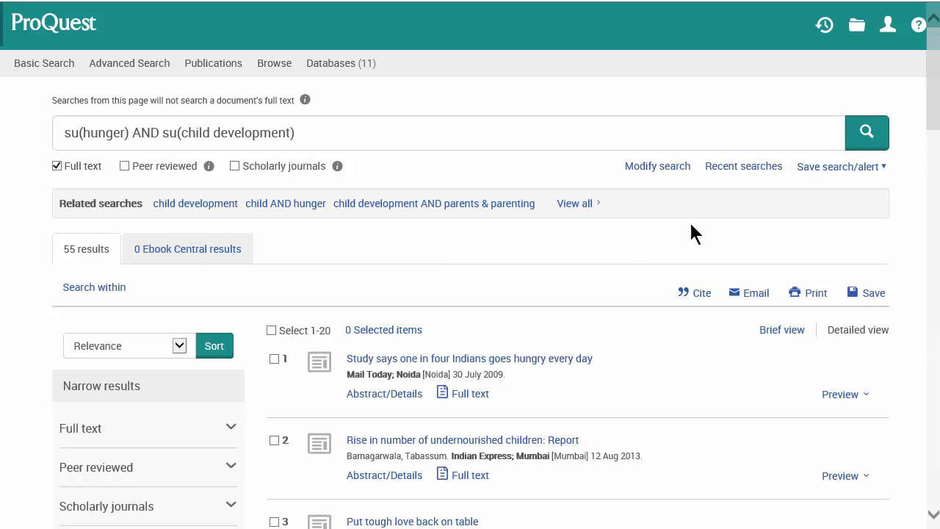
{"action": "scroll", "coordinate": [441, 260], "scroll_direction": "down", "scroll_amount": 1}
{"action": "scroll", "coordinate": [441, 261], "scroll_direction": "down", "scroll_amount": 4}
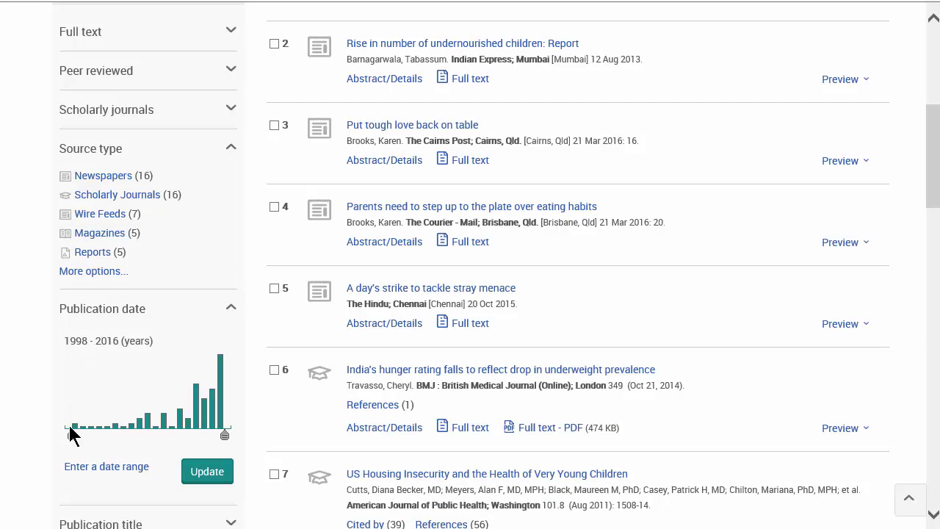
{"action": "left_click_drag", "start_coordinate": [72, 435], "coordinate": [145, 441]}
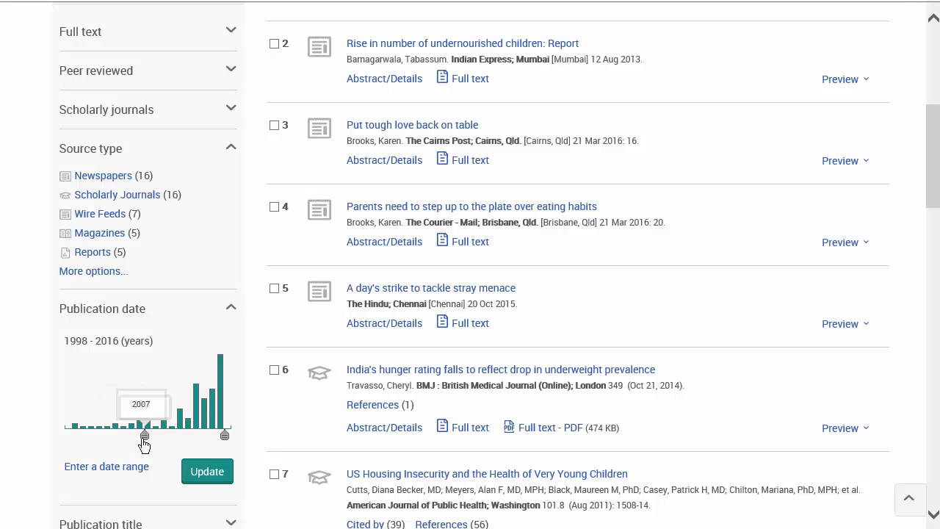
{"action": "left_click", "coordinate": [206, 472]}
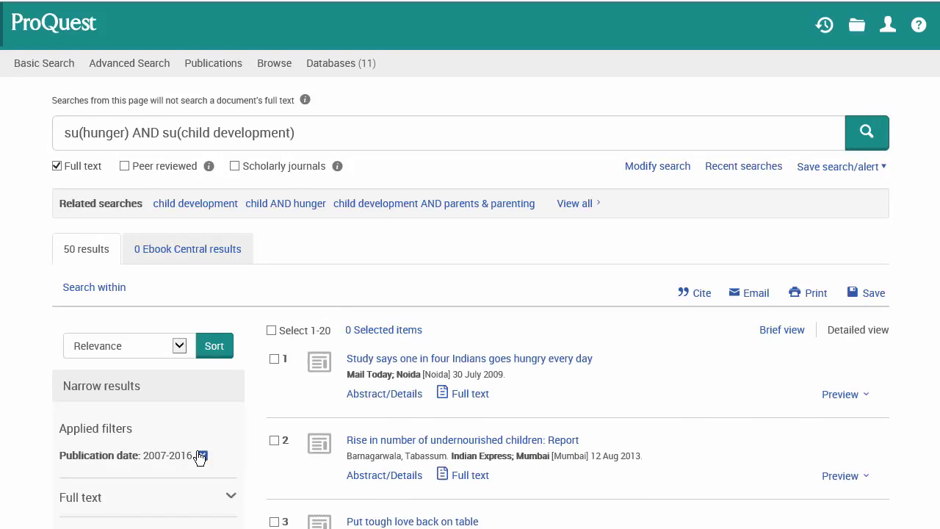
Exclude Newspapers, Wire Feeds, and Blogs, Podcasts, & Websites from the results by source type.
{"action": "scroll", "coordinate": [199, 458], "scroll_direction": "down", "scroll_amount": 3}
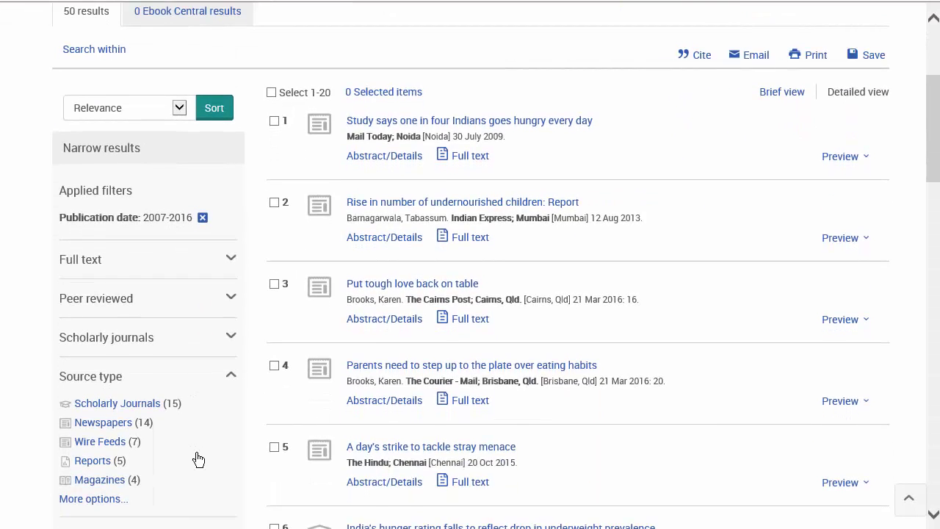
{"action": "scroll", "coordinate": [199, 458], "scroll_direction": "down", "scroll_amount": 1}
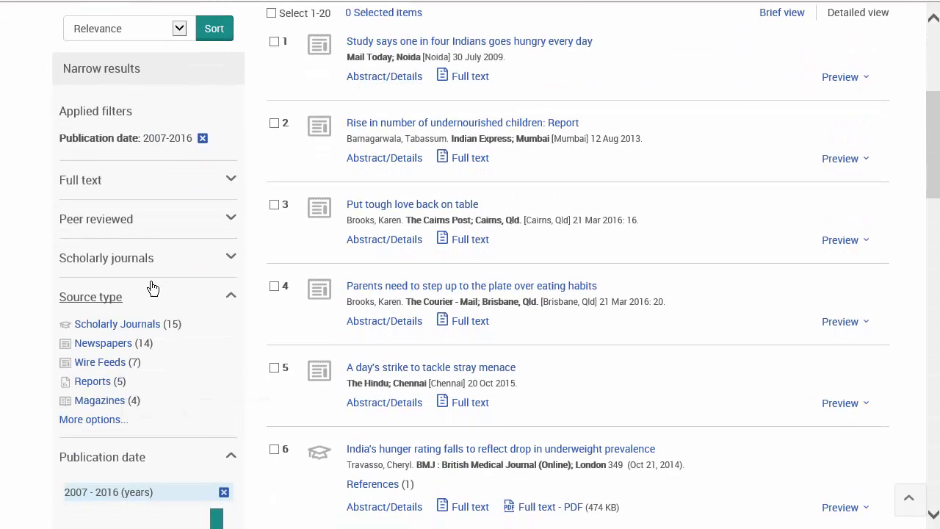
{"action": "left_click", "coordinate": [103, 422]}
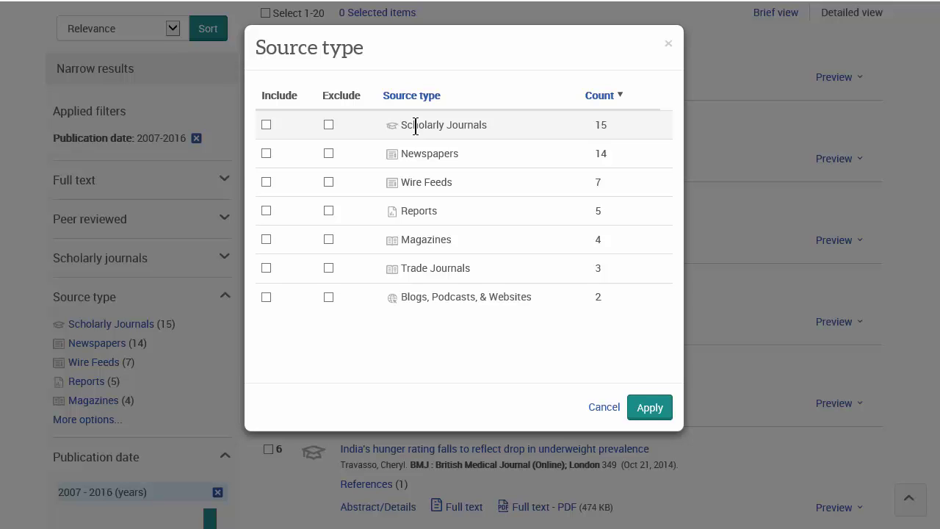
{"action": "left_click", "coordinate": [329, 154]}
{"action": "left_click", "coordinate": [328, 182]}
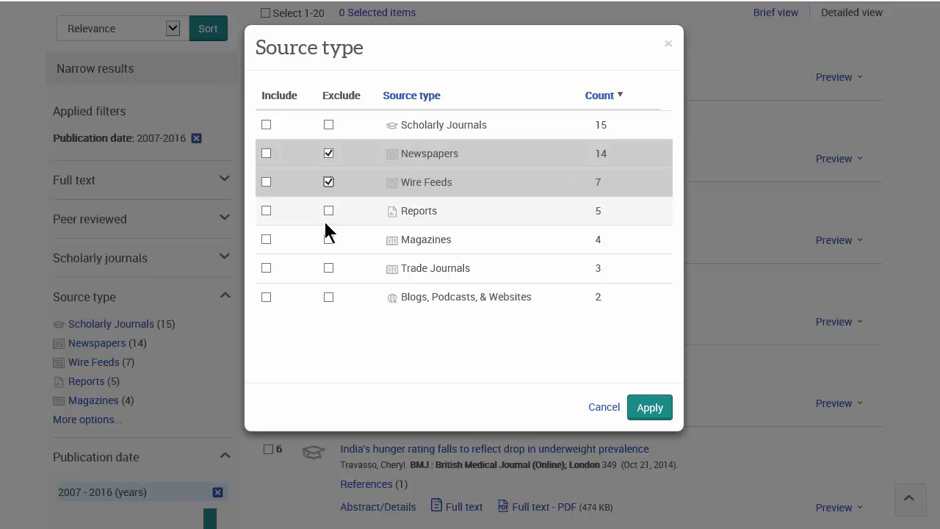
{"action": "left_click", "coordinate": [328, 297]}
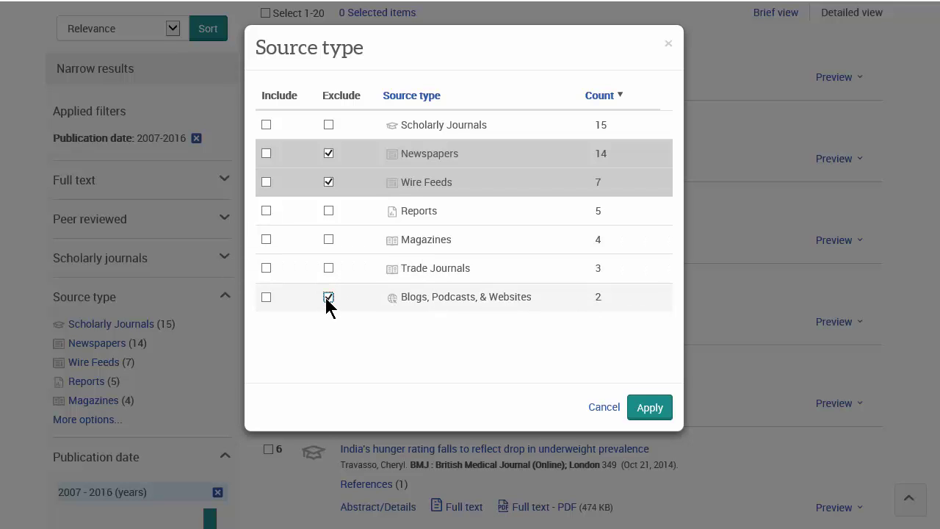
{"action": "left_click", "coordinate": [651, 413]}
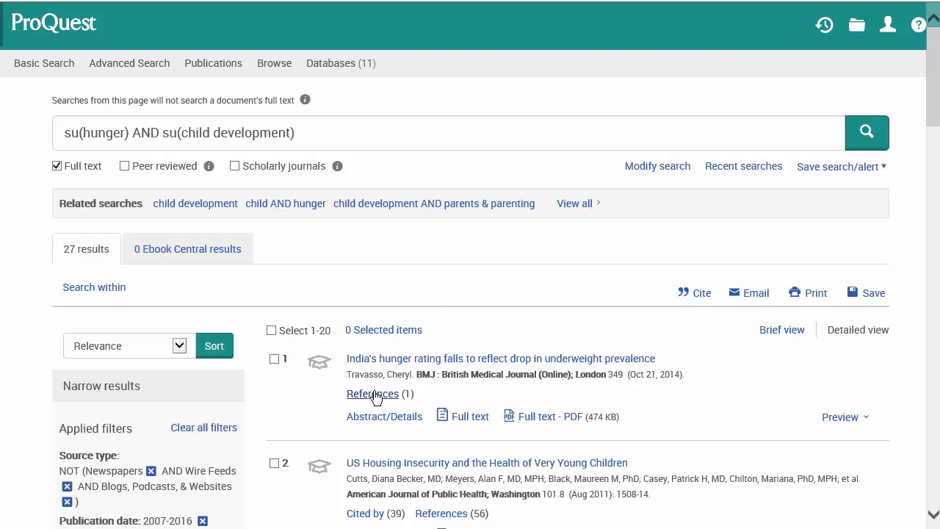
Exclude the Commentary document type from the results.
{"action": "scroll", "coordinate": [287, 355], "scroll_direction": "down", "scroll_amount": 1}
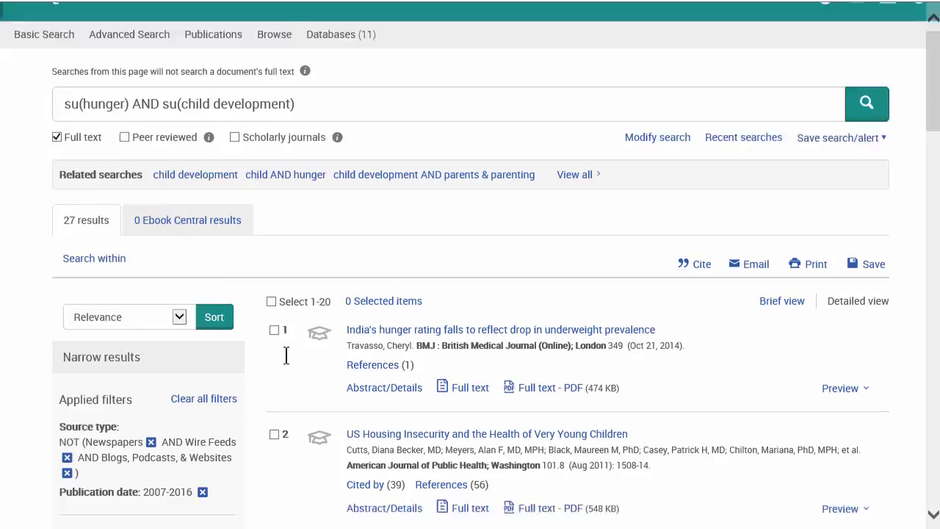
{"action": "scroll", "coordinate": [287, 356], "scroll_direction": "down", "scroll_amount": 8}
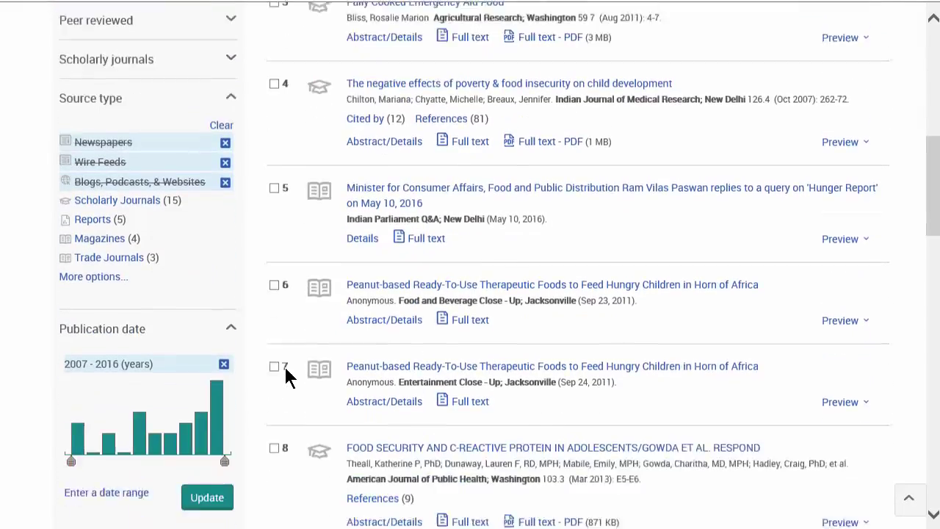
{"action": "scroll", "coordinate": [287, 375], "scroll_direction": "down", "scroll_amount": 4}
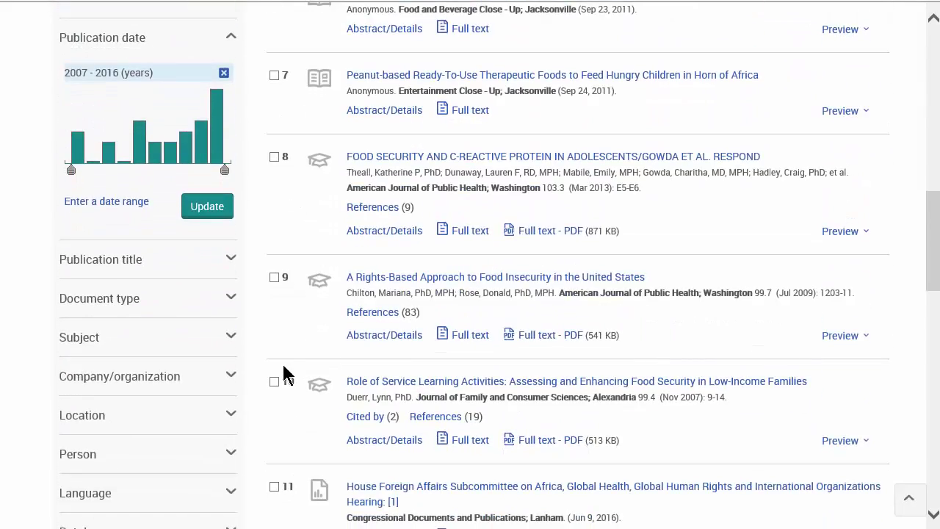
{"action": "left_click", "coordinate": [231, 300]}
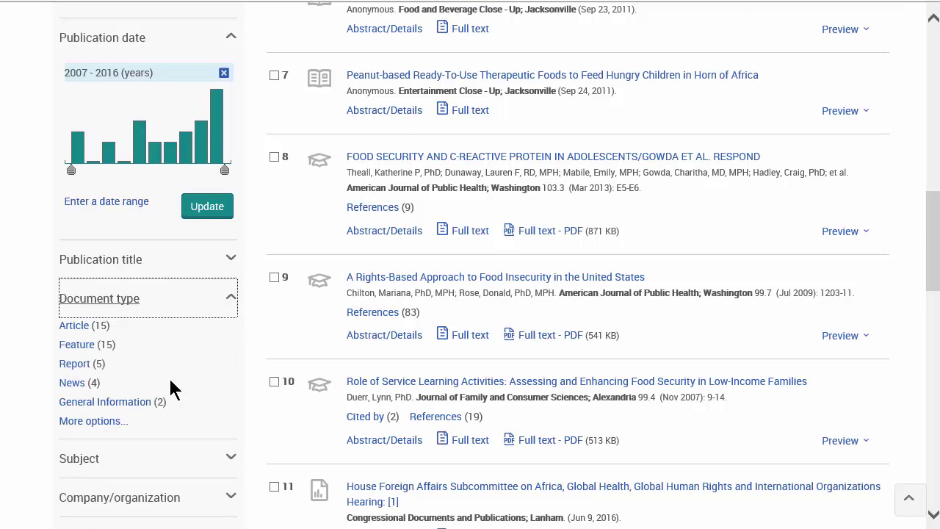
{"action": "left_click", "coordinate": [101, 424]}
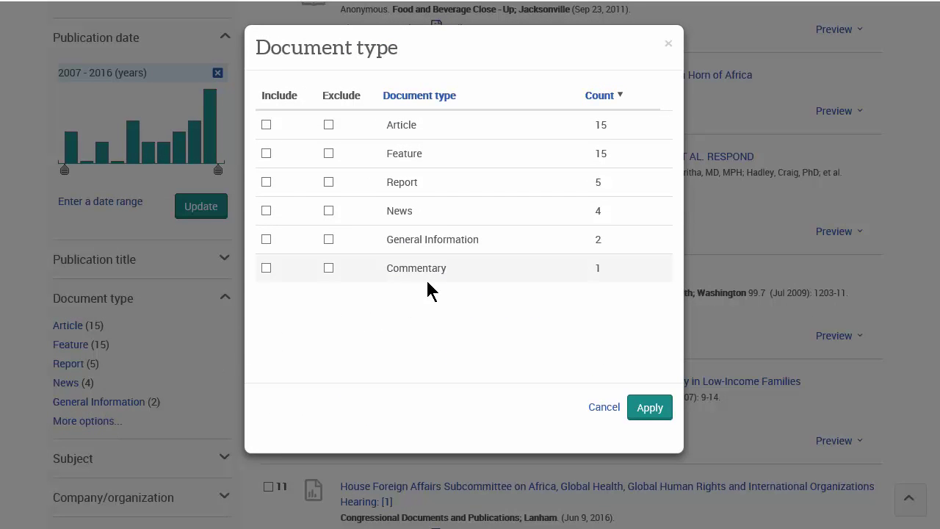
{"action": "left_click", "coordinate": [327, 268]}
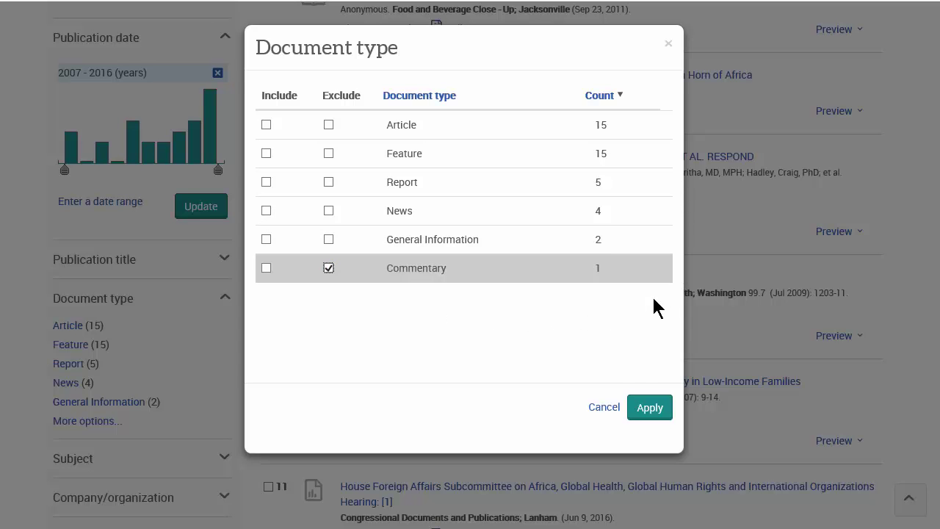
{"action": "left_click", "coordinate": [648, 408]}
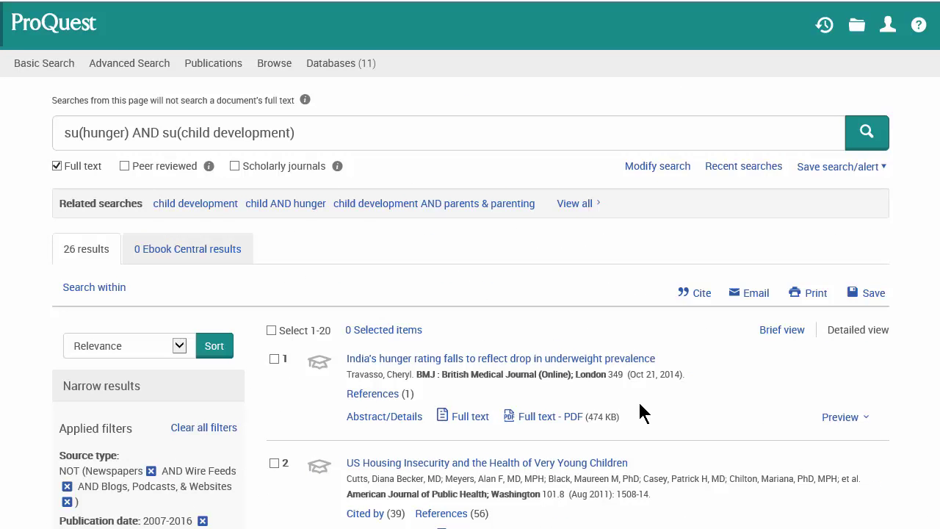
Look through the filtered results and open the article "The negative effects of poverty & food insecurity on child development".
{"action": "scroll", "coordinate": [637, 405], "scroll_direction": "down", "scroll_amount": 1}
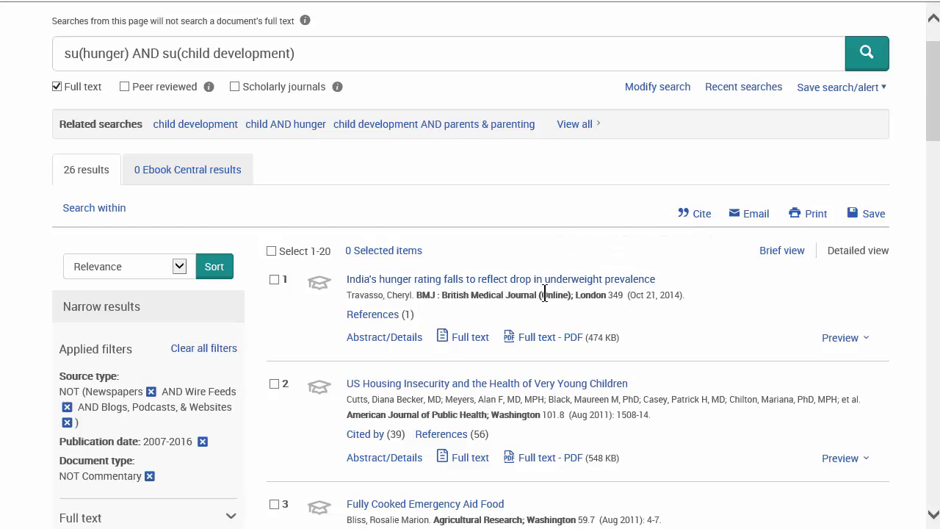
{"action": "scroll", "coordinate": [579, 311], "scroll_direction": "down", "scroll_amount": 2}
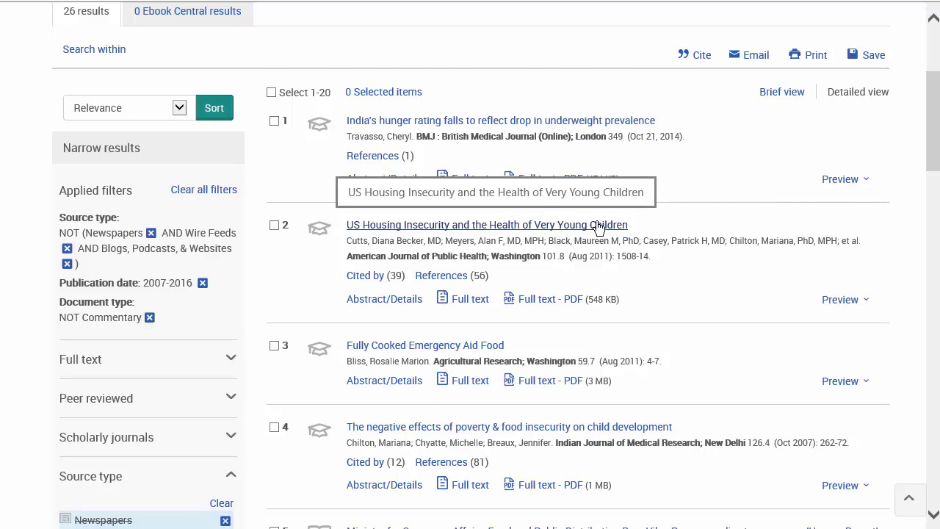
{"action": "scroll", "coordinate": [599, 228], "scroll_direction": "down", "scroll_amount": 1}
{"action": "scroll", "coordinate": [599, 228], "scroll_direction": "down", "scroll_amount": 1}
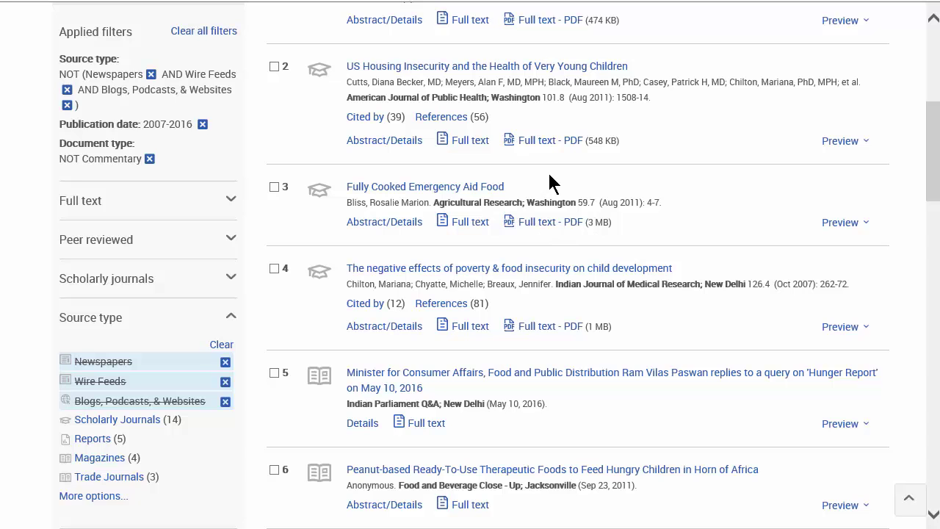
{"action": "scroll", "coordinate": [545, 185], "scroll_direction": "down", "scroll_amount": 1}
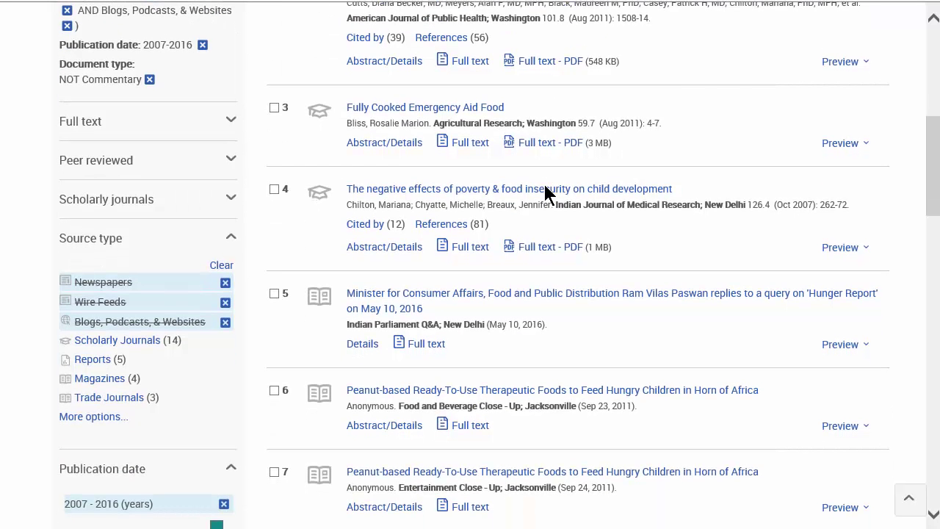
{"action": "left_click", "coordinate": [506, 192]}
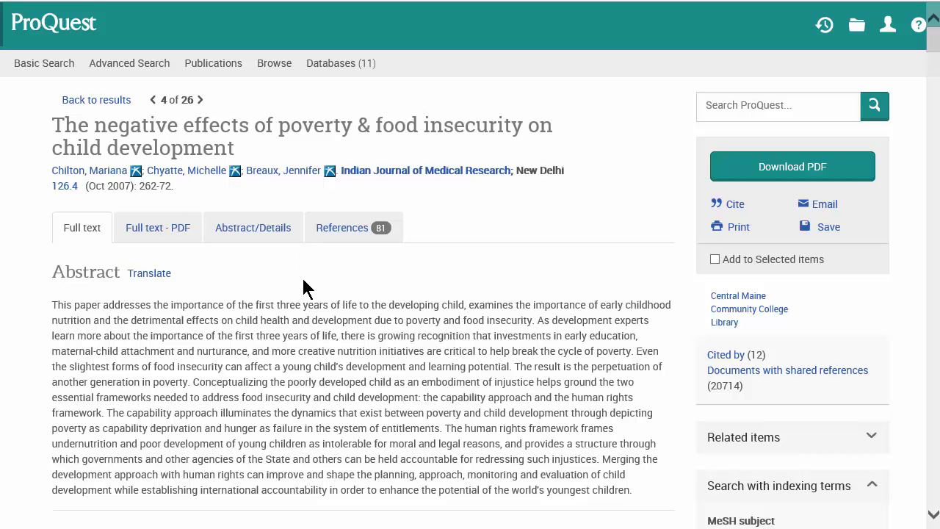
Skim the article's abstract and full text, and open its full-text PDF version.
{"action": "scroll", "coordinate": [304, 280], "scroll_direction": "down", "scroll_amount": 1}
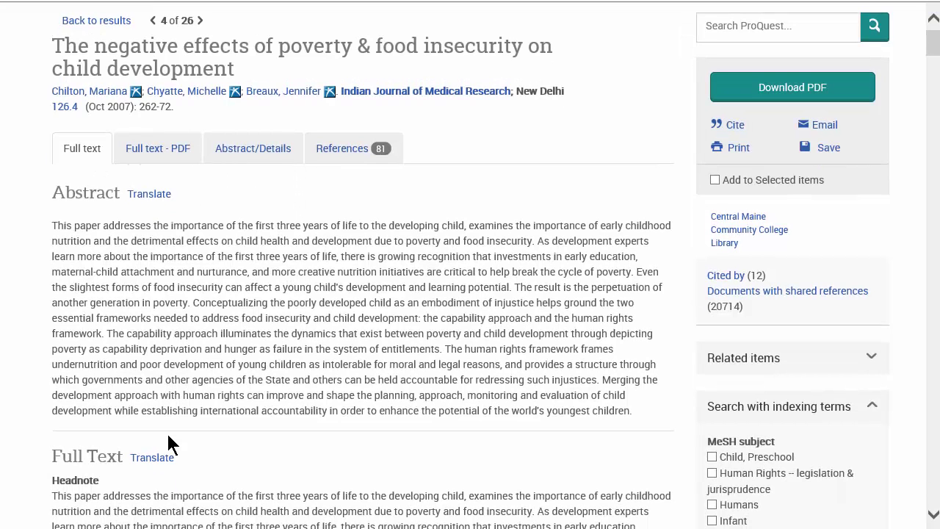
{"action": "scroll", "coordinate": [169, 444], "scroll_direction": "down", "scroll_amount": 1}
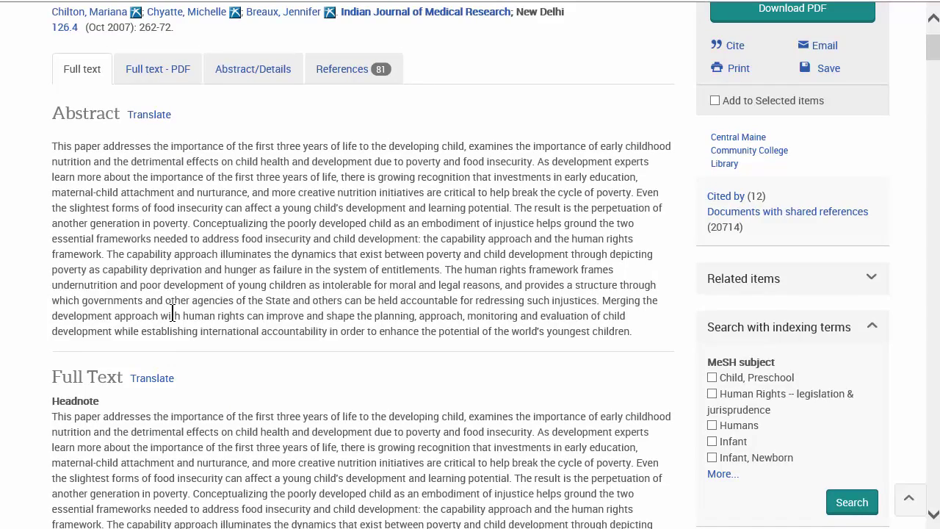
{"action": "scroll", "coordinate": [239, 445], "scroll_direction": "down", "scroll_amount": 8}
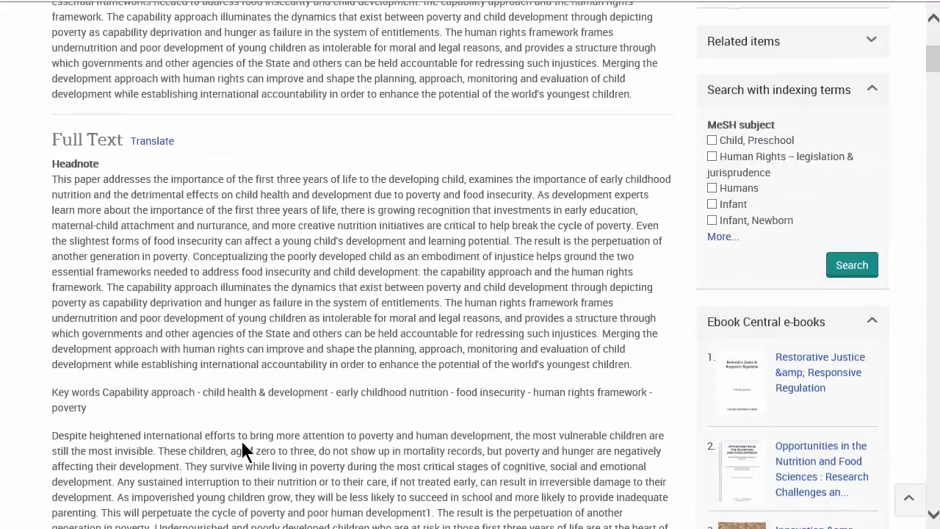
{"action": "scroll", "coordinate": [237, 454], "scroll_direction": "down", "scroll_amount": 8}
{"action": "scroll", "coordinate": [233, 452], "scroll_direction": "up", "scroll_amount": 11}
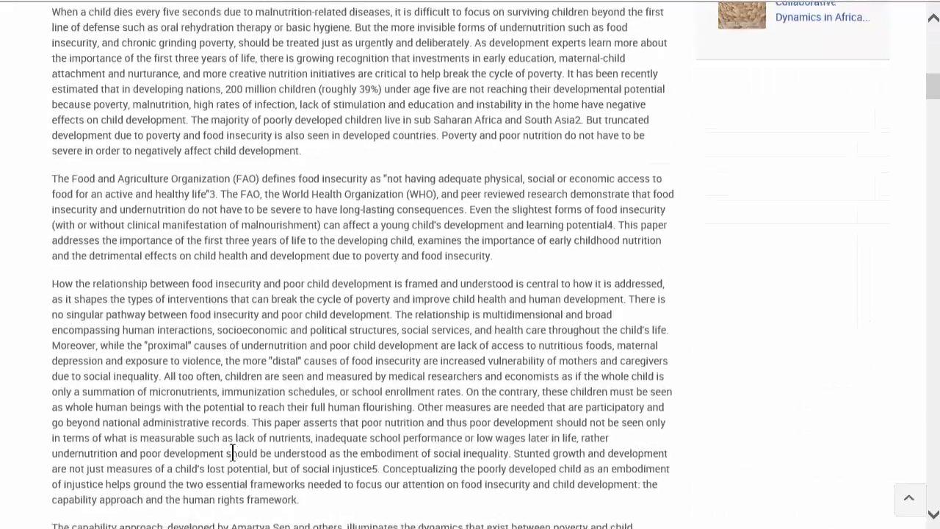
{"action": "scroll", "coordinate": [234, 453], "scroll_direction": "up", "scroll_amount": 6}
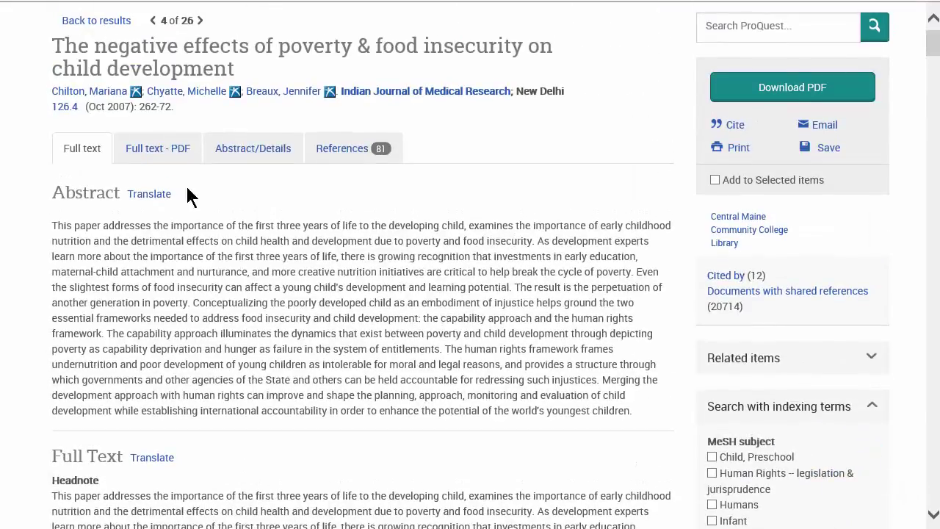
{"action": "left_click", "coordinate": [156, 150]}
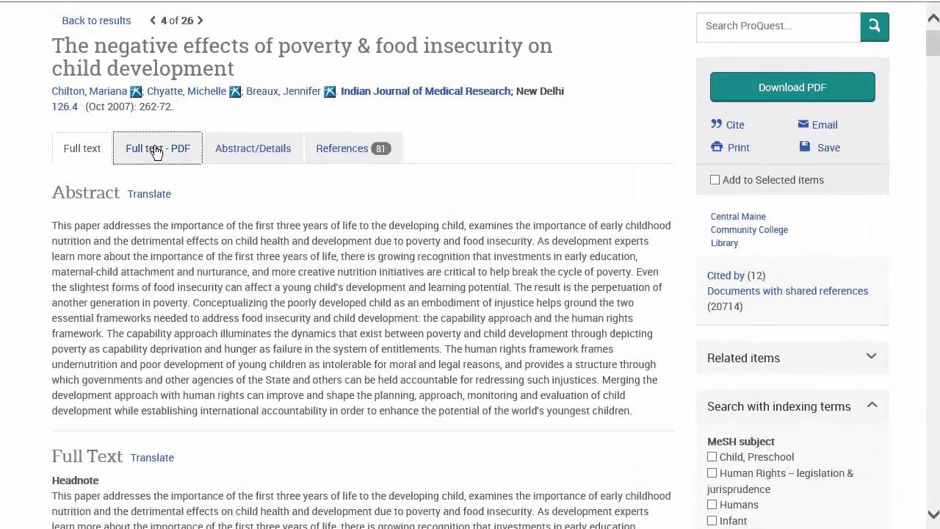
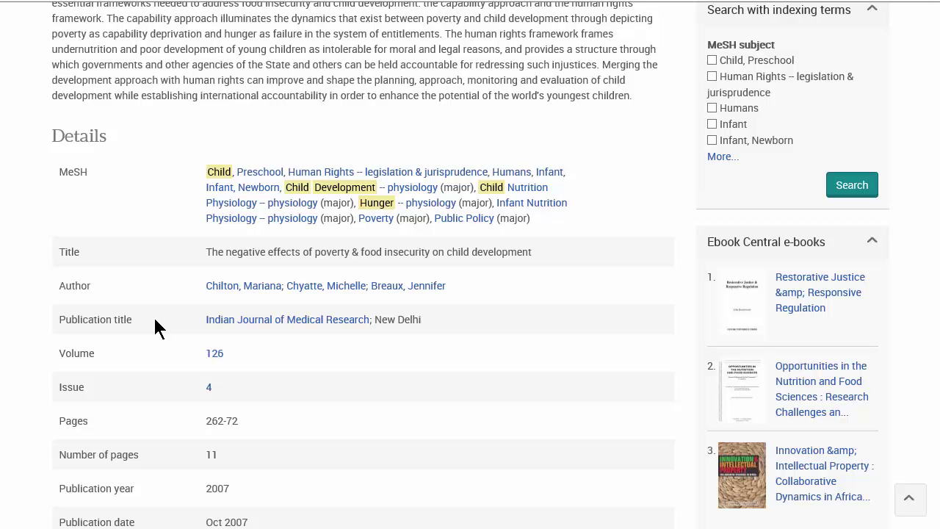
Examine the article's record details, including publication title, date, source type, document type, document URL and database.
{"action": "scroll", "coordinate": [156, 321], "scroll_direction": "down", "scroll_amount": 3}
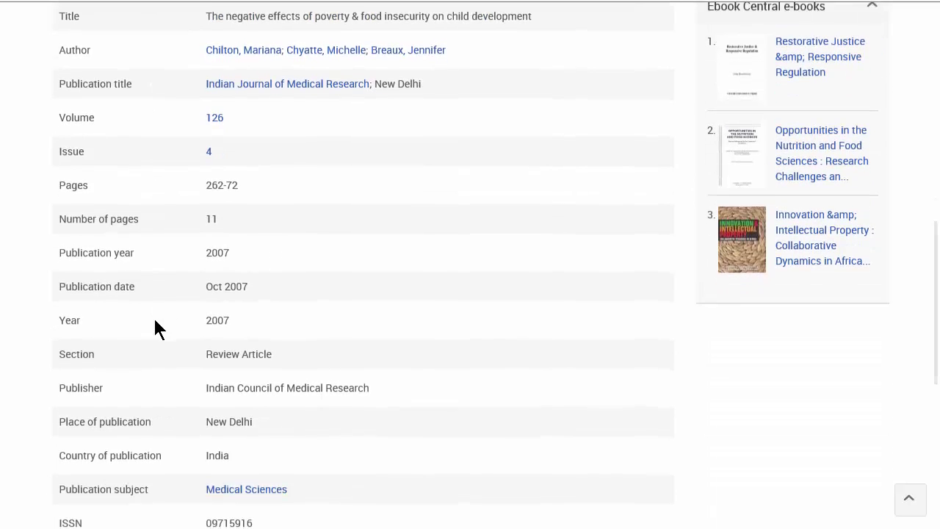
{"action": "scroll", "coordinate": [156, 323], "scroll_direction": "down", "scroll_amount": 2}
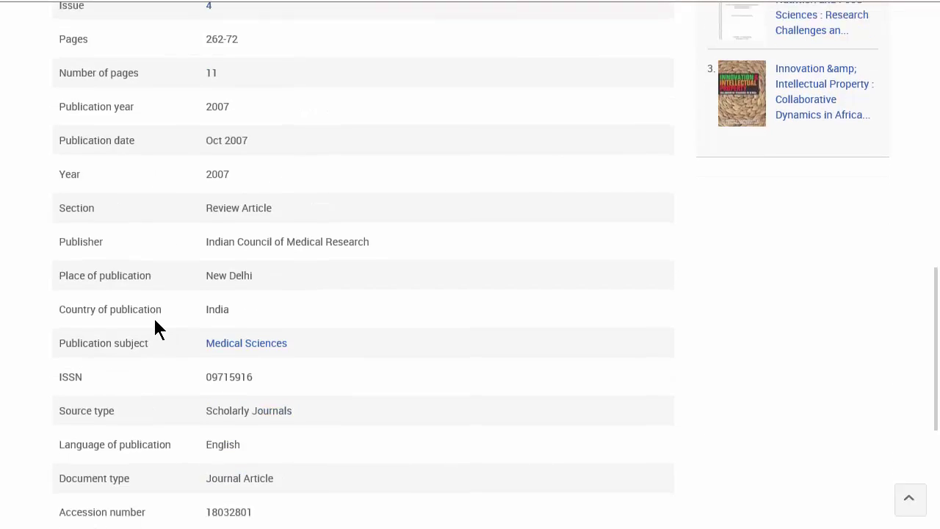
{"action": "scroll", "coordinate": [155, 330], "scroll_direction": "down", "scroll_amount": 1}
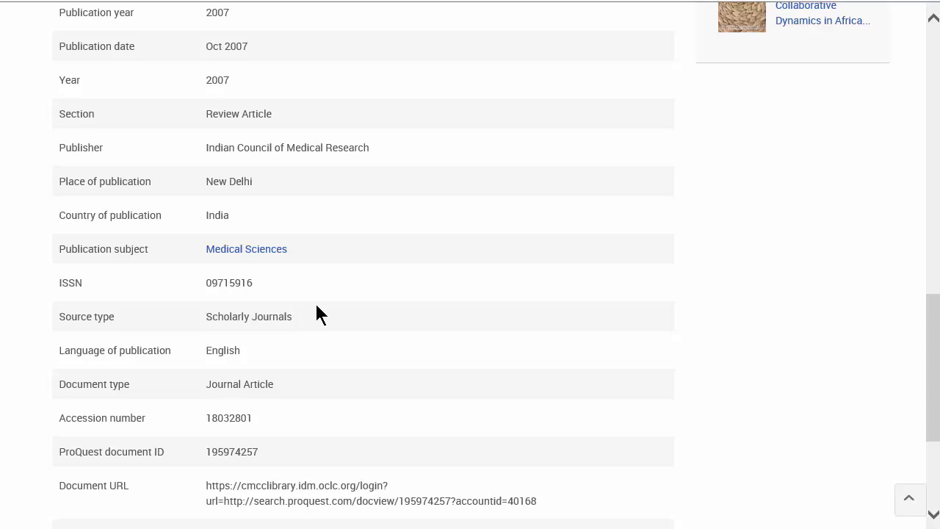
{"action": "scroll", "coordinate": [317, 312], "scroll_direction": "down", "scroll_amount": 2}
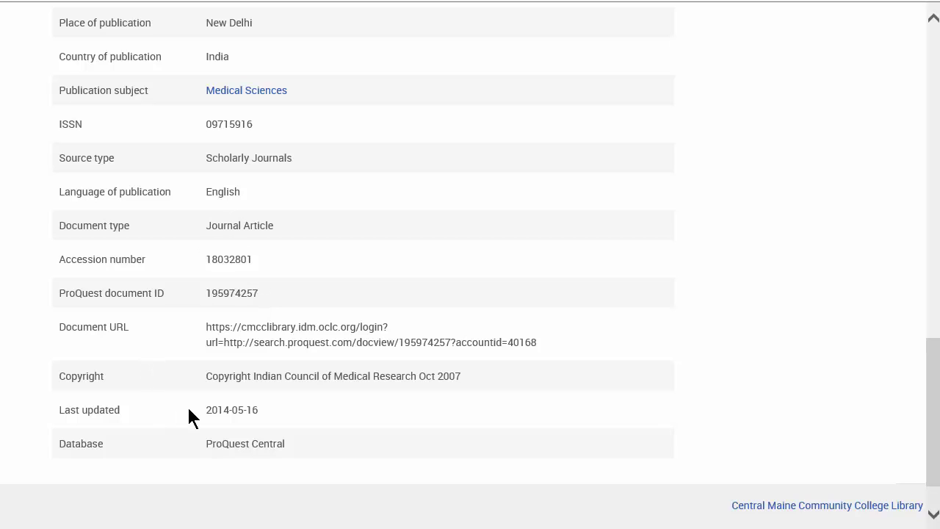
{"action": "scroll", "coordinate": [425, 321], "scroll_direction": "up", "scroll_amount": 10}
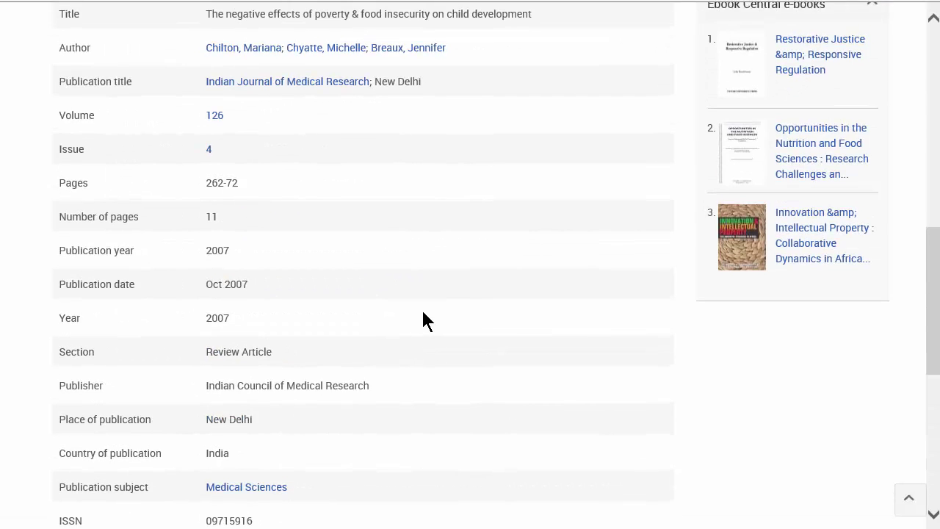
Switch to the CMCC library website, open EBSCOhost from the article vendors, and choose the EBSCOhost Web - All Databases service.
{"action": "scroll", "coordinate": [425, 321], "scroll_direction": "up", "scroll_amount": 5}
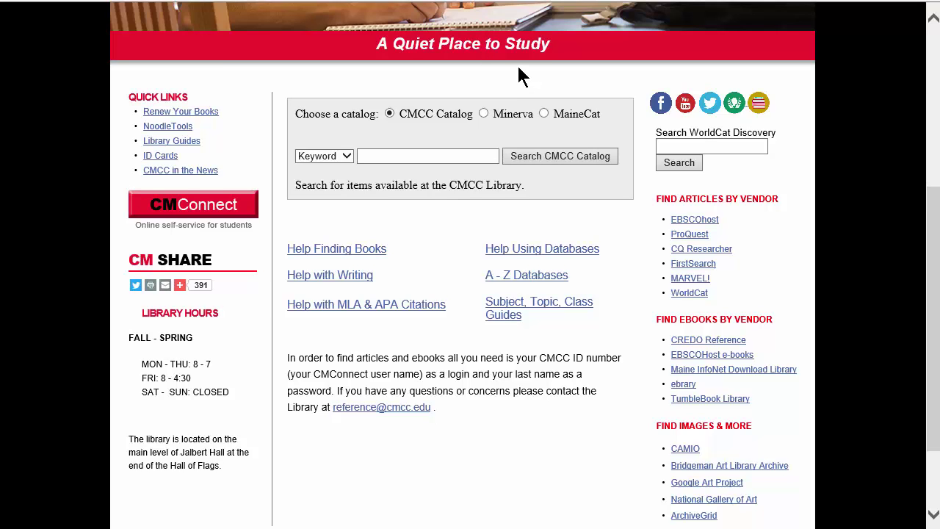
{"action": "scroll", "coordinate": [518, 92], "scroll_direction": "up", "scroll_amount": 1}
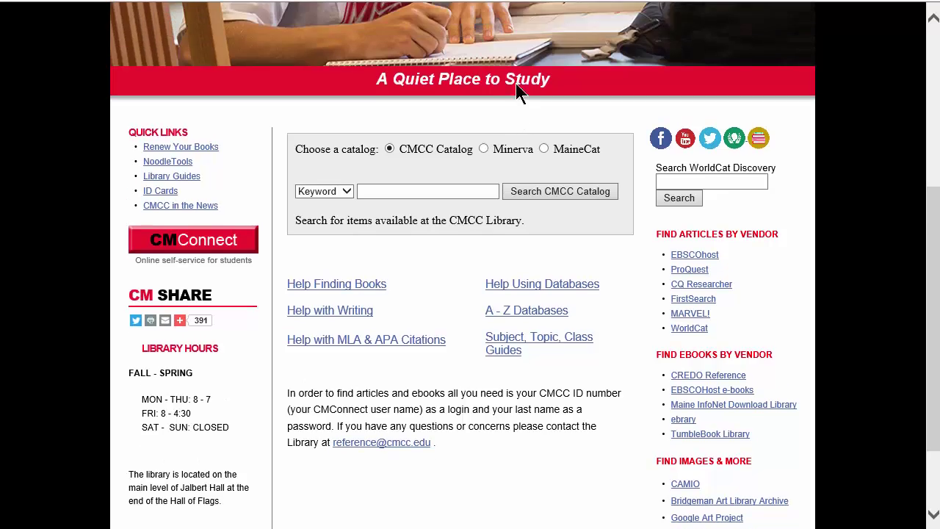
{"action": "scroll", "coordinate": [516, 83], "scroll_direction": "up", "scroll_amount": 5}
{"action": "scroll", "coordinate": [516, 84], "scroll_direction": "down", "scroll_amount": 1}
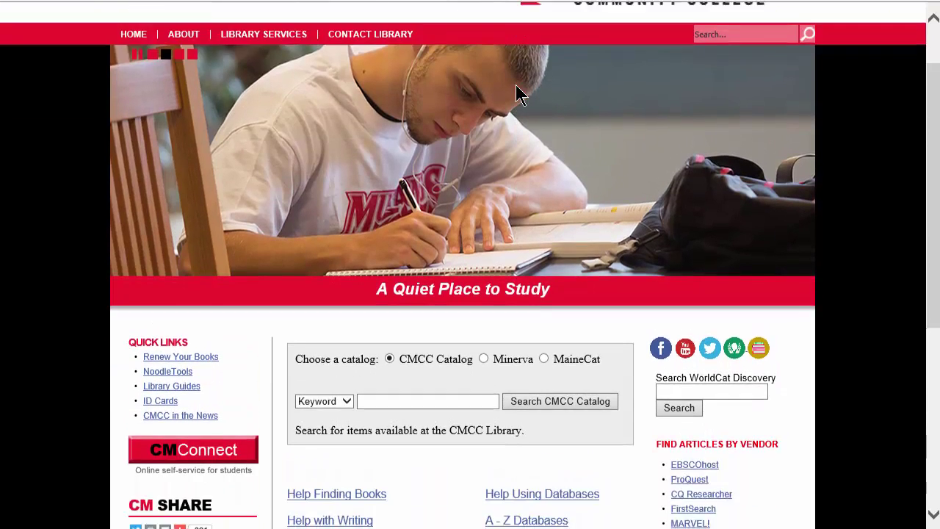
{"action": "scroll", "coordinate": [517, 94], "scroll_direction": "down", "scroll_amount": 2}
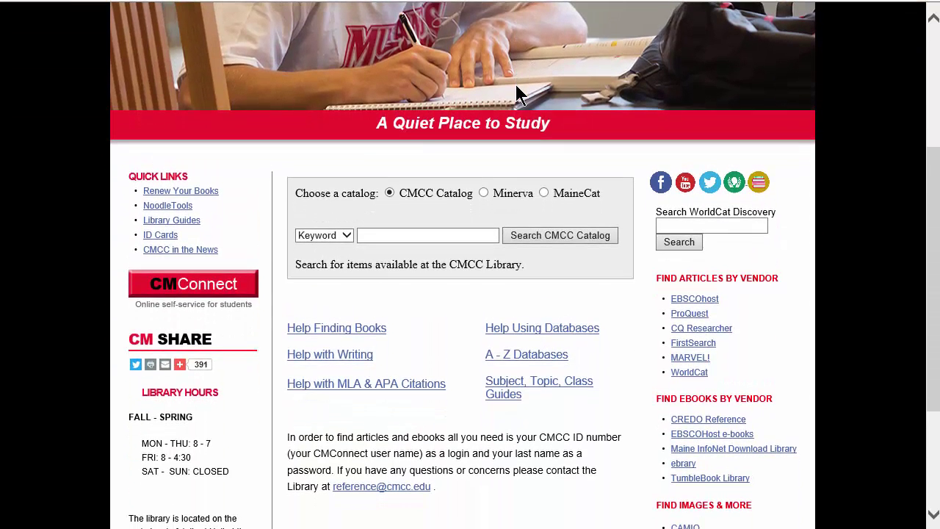
{"action": "left_click", "coordinate": [689, 306]}
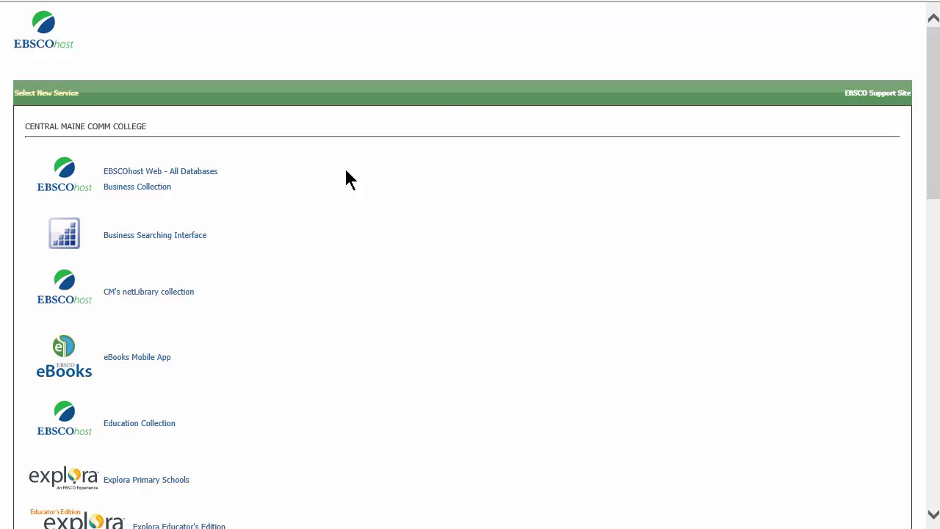
{"action": "left_click", "coordinate": [181, 178]}
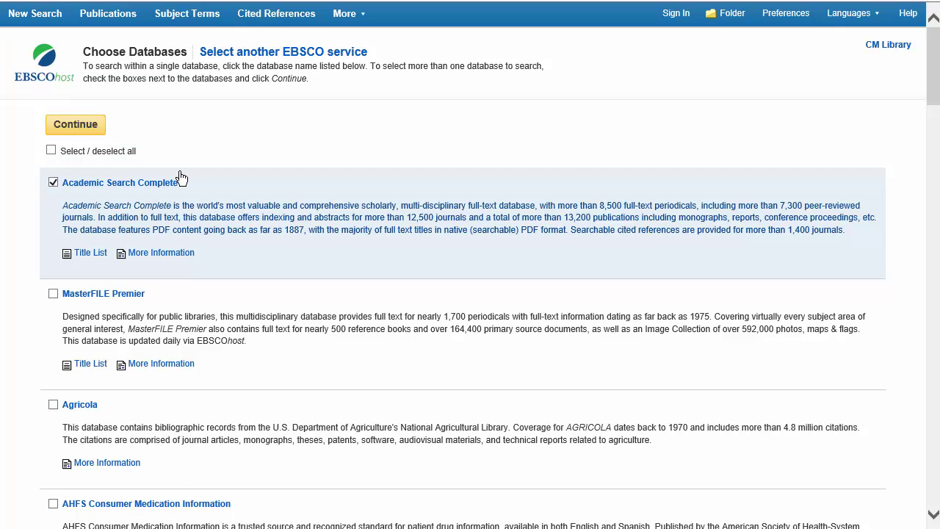
Select all databases for the search, look through the database list, and continue to the advanced search form.
{"action": "left_click", "coordinate": [51, 150]}
{"action": "scroll", "coordinate": [175, 306], "scroll_direction": "down", "scroll_amount": 3}
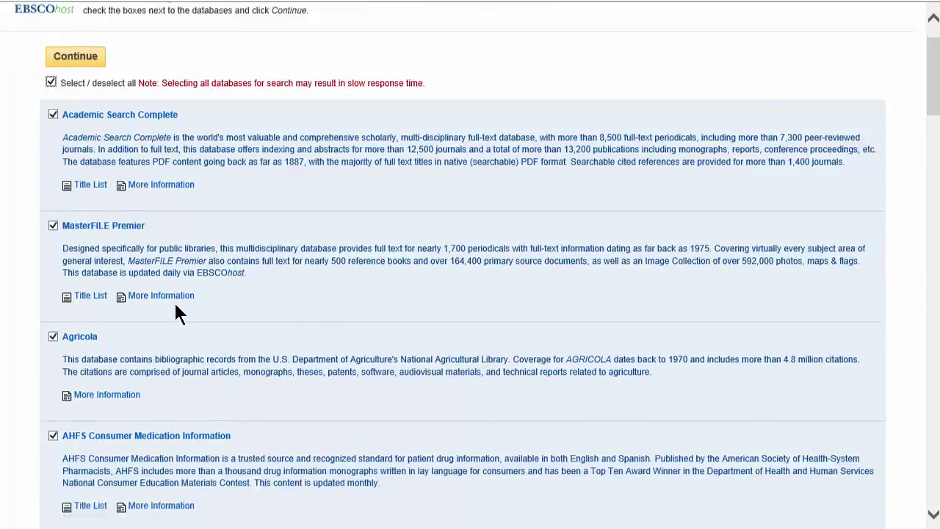
{"action": "scroll", "coordinate": [175, 305], "scroll_direction": "down", "scroll_amount": 6}
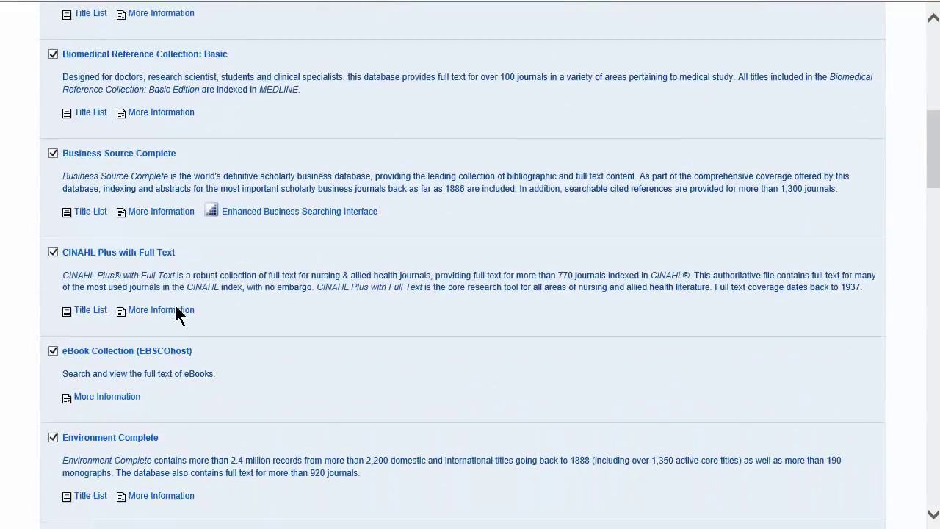
{"action": "scroll", "coordinate": [176, 315], "scroll_direction": "down", "scroll_amount": 3}
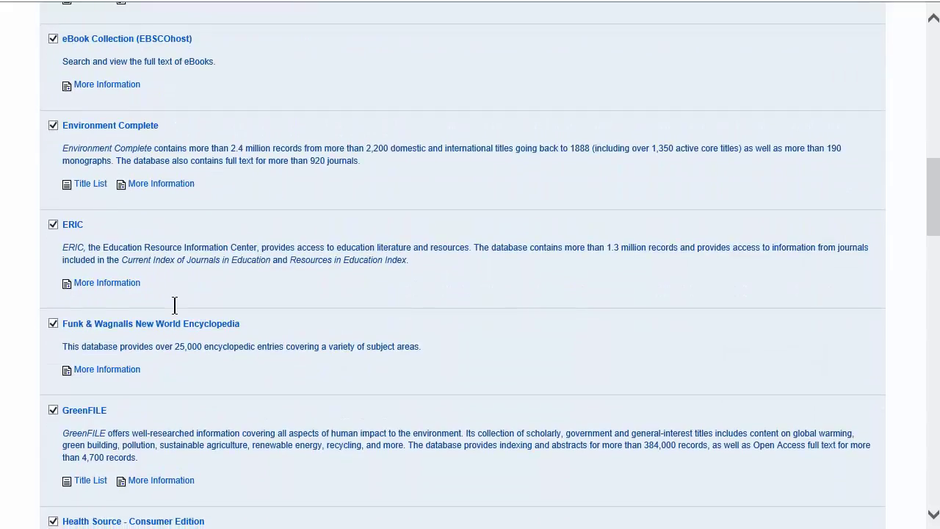
{"action": "scroll", "coordinate": [152, 269], "scroll_direction": "down", "scroll_amount": 2}
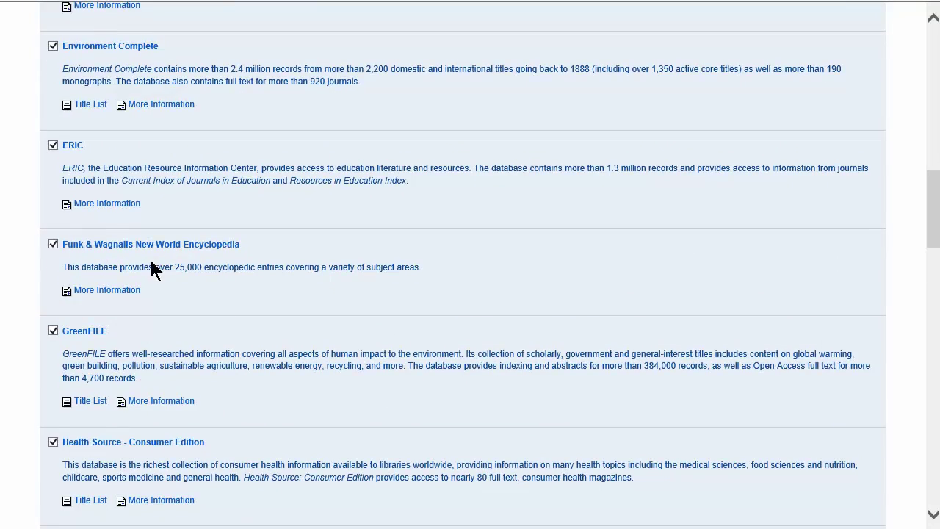
{"action": "scroll", "coordinate": [151, 268], "scroll_direction": "down", "scroll_amount": 1}
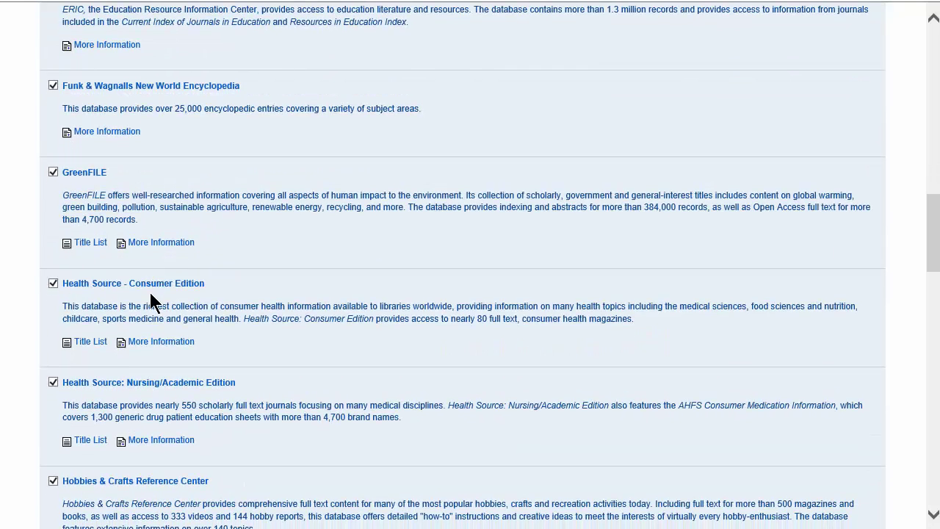
{"action": "scroll", "coordinate": [151, 305], "scroll_direction": "down", "scroll_amount": 4}
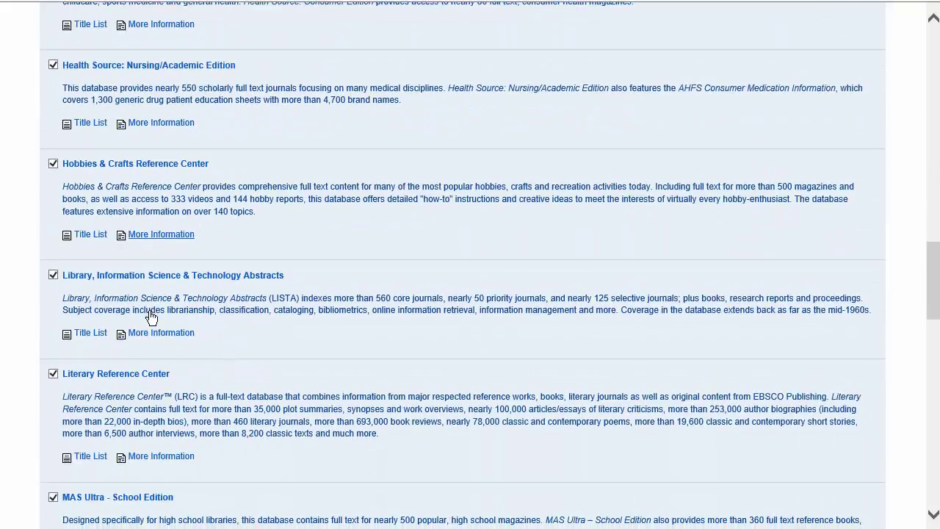
{"action": "scroll", "coordinate": [150, 317], "scroll_direction": "down", "scroll_amount": 1}
{"action": "scroll", "coordinate": [150, 324], "scroll_direction": "down", "scroll_amount": 1}
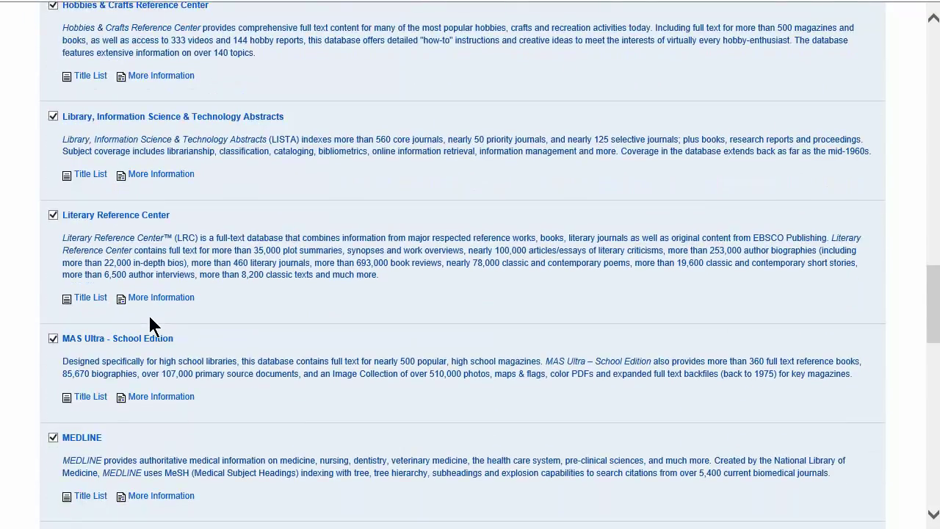
{"action": "scroll", "coordinate": [150, 324], "scroll_direction": "up", "scroll_amount": 20}
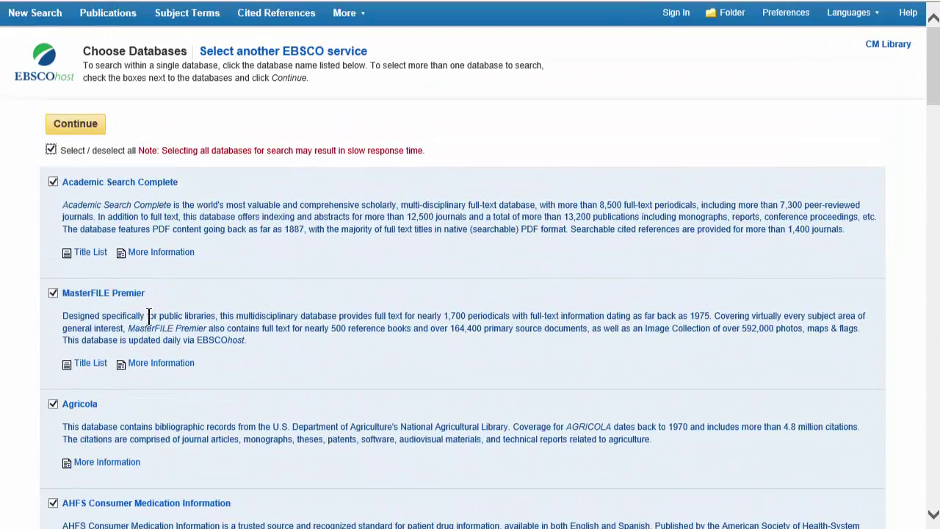
{"action": "left_click", "coordinate": [75, 124]}
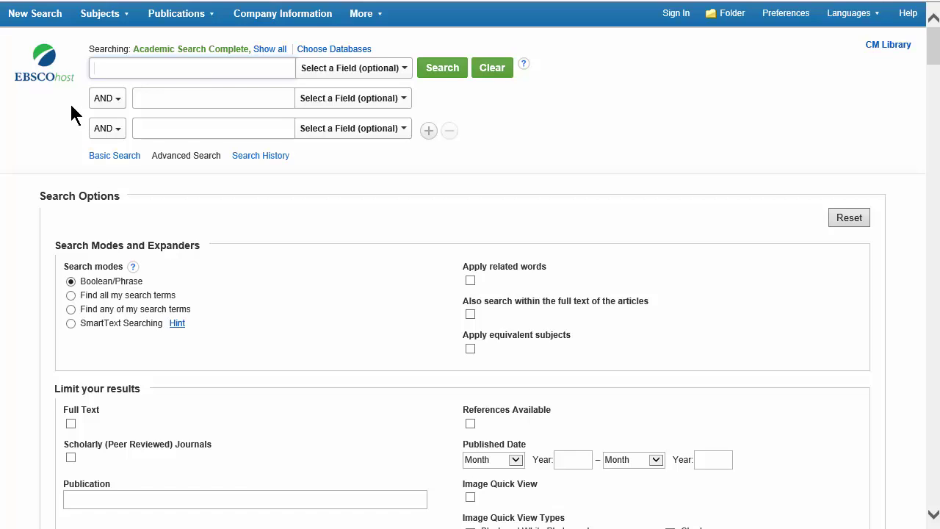
Enter "hunger" as the first search term and restrict it to the SU Subject Terms field.
{"action": "type", "text": "hunger"}
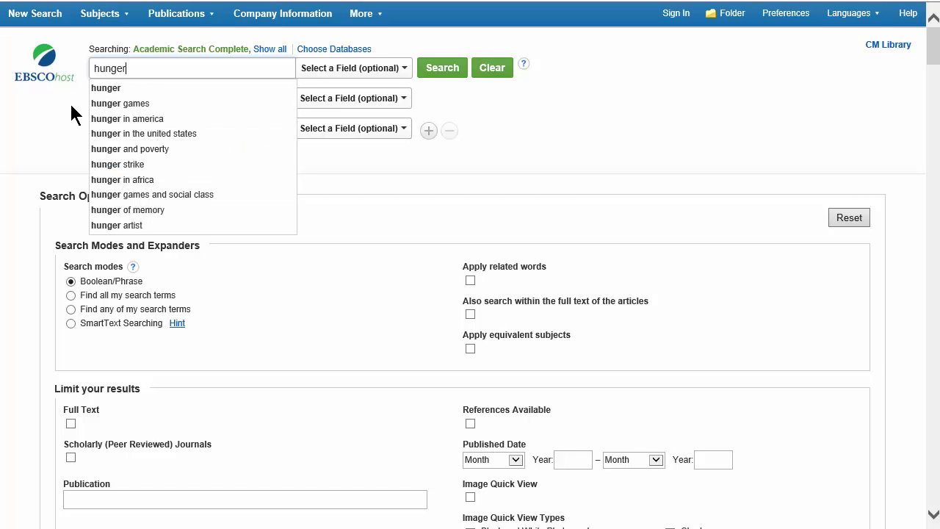
{"action": "left_click", "coordinate": [403, 68]}
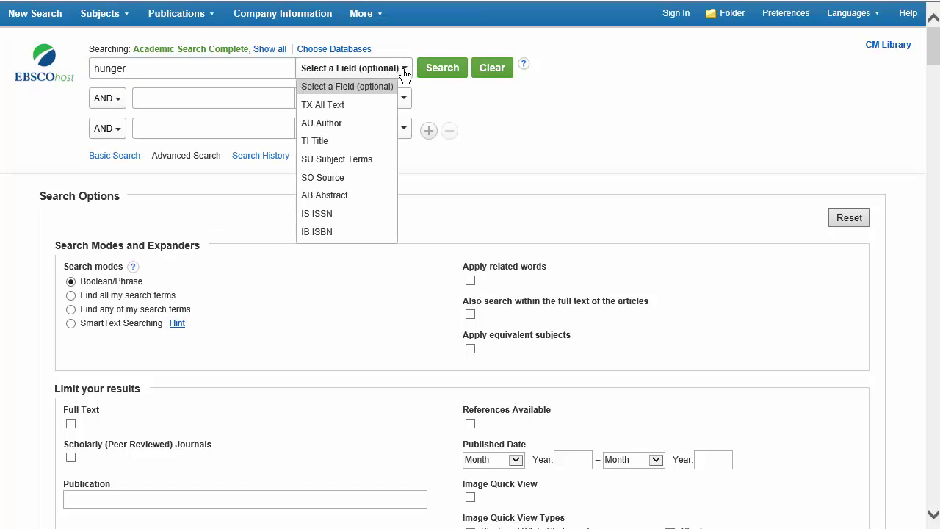
{"action": "left_click", "coordinate": [337, 163]}
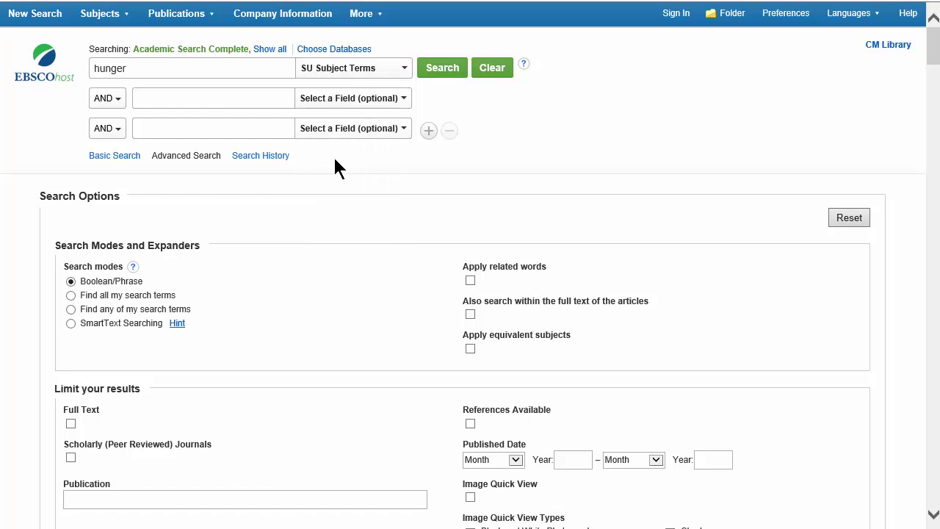
Add "child development" as a second AND term in the SU Subject Terms field and run the search.
{"action": "left_click", "coordinate": [149, 100]}
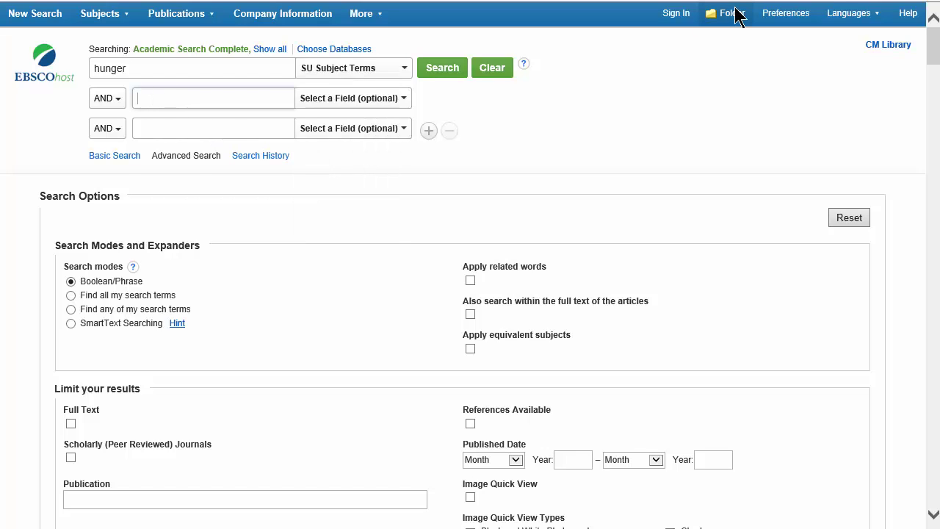
{"action": "type", "text": "child"}
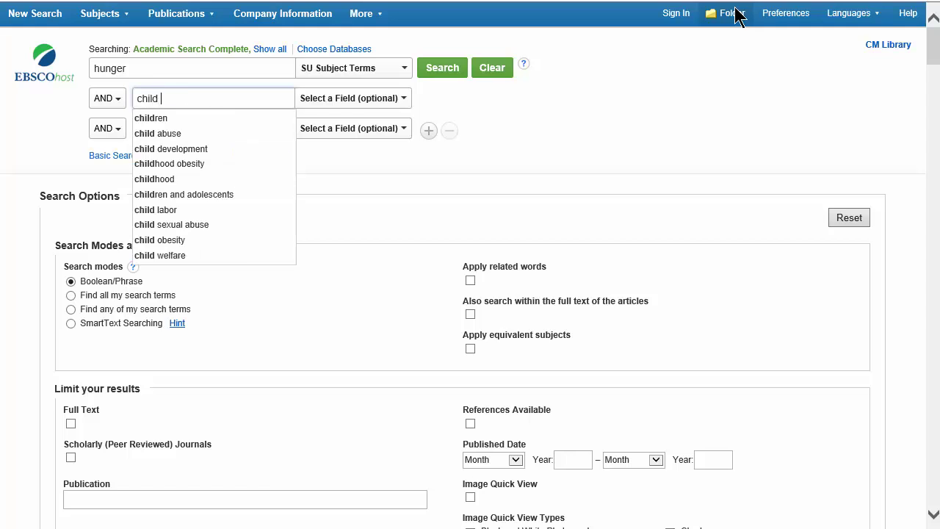
{"action": "type", "text": " de"}
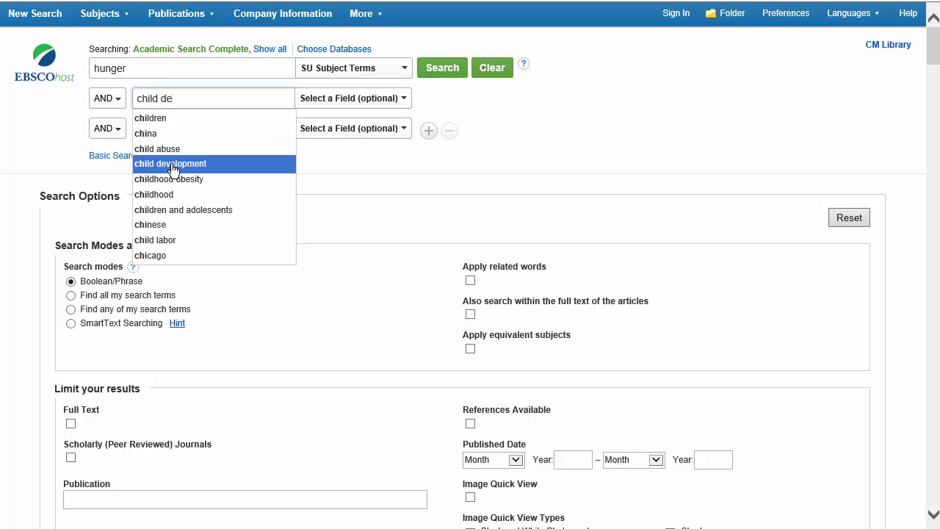
{"action": "left_click", "coordinate": [176, 164]}
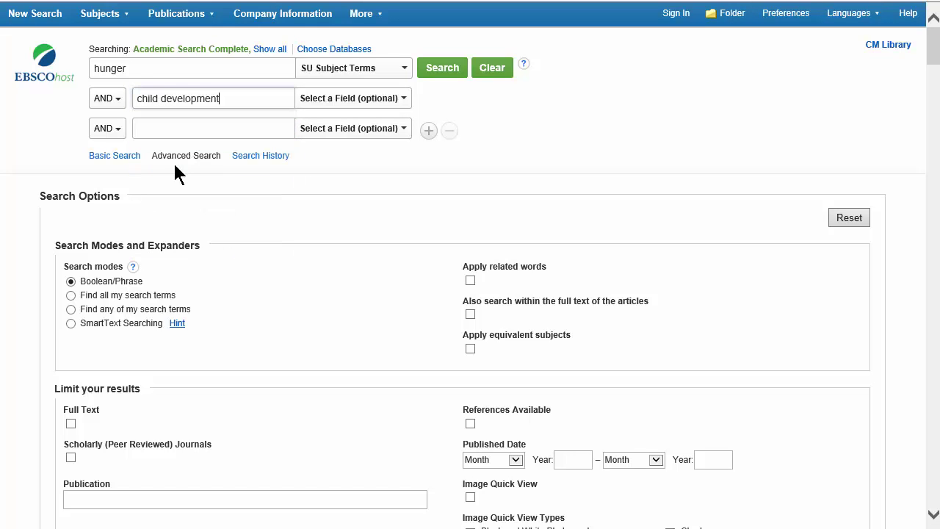
{"action": "left_click", "coordinate": [405, 103]}
{"action": "left_click", "coordinate": [406, 103]}
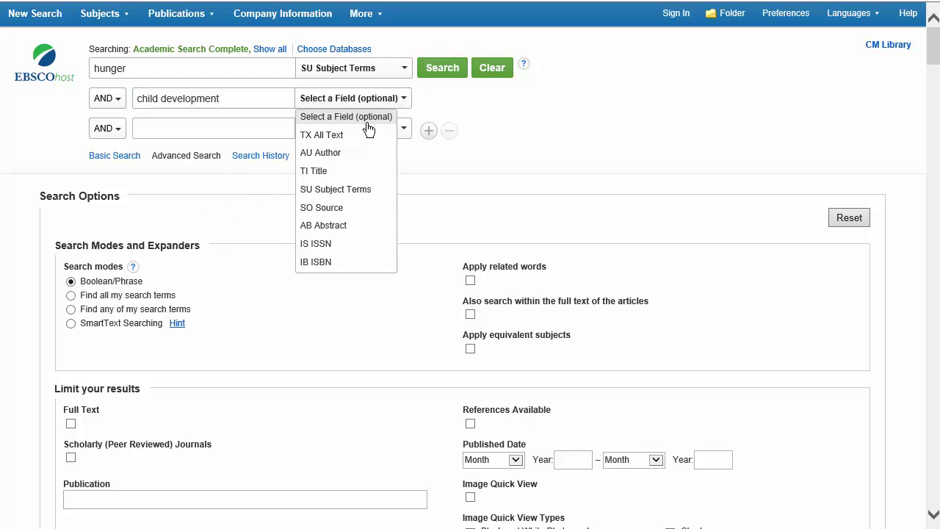
{"action": "left_click", "coordinate": [330, 190]}
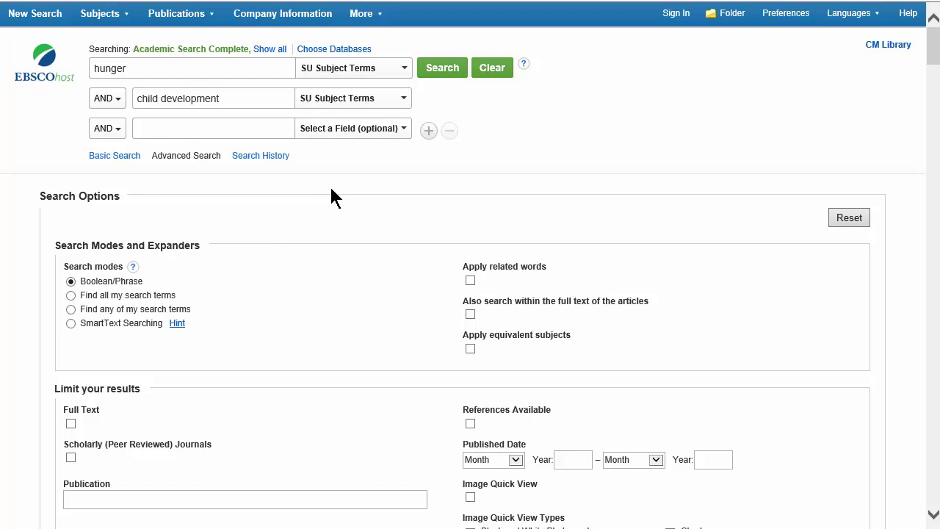
{"action": "left_click", "coordinate": [443, 71]}
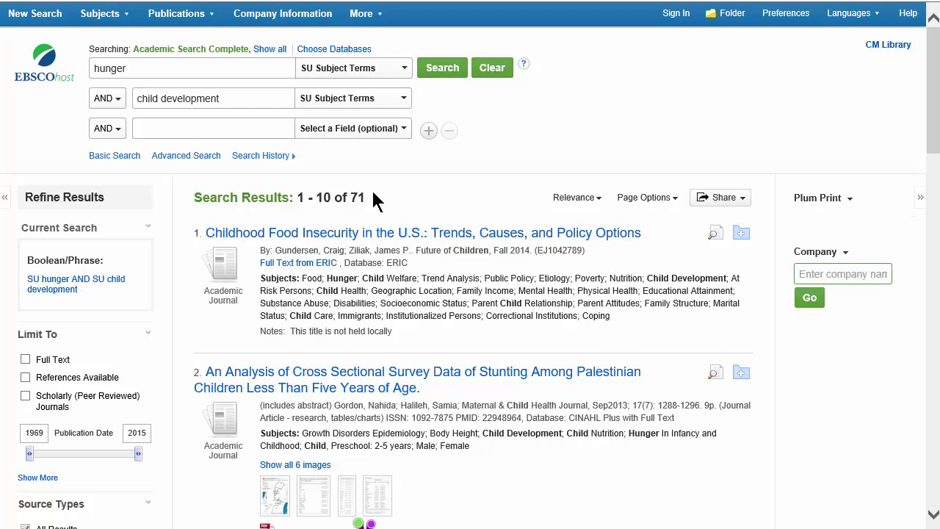
Limit the results to full text and to publication dates from 2007 to 2015.
{"action": "left_click", "coordinate": [27, 358]}
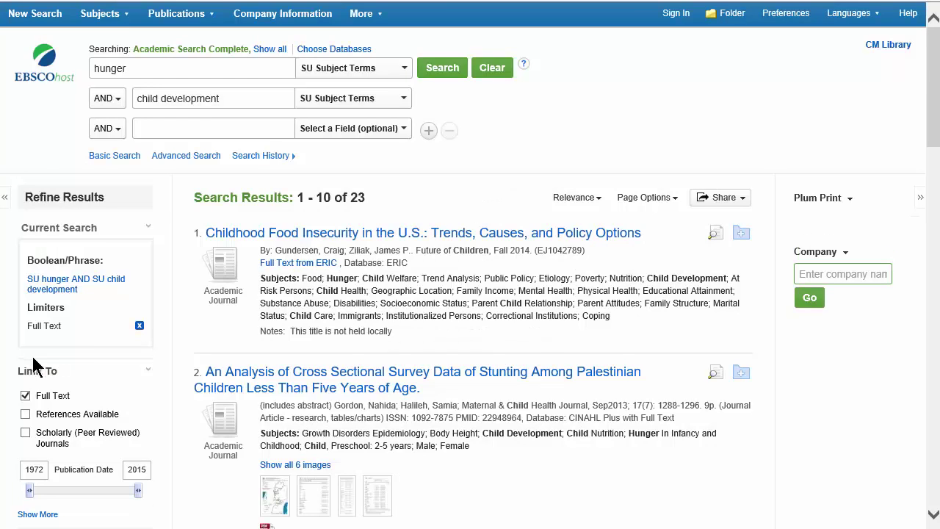
{"action": "scroll", "coordinate": [94, 408], "scroll_direction": "down", "scroll_amount": 1}
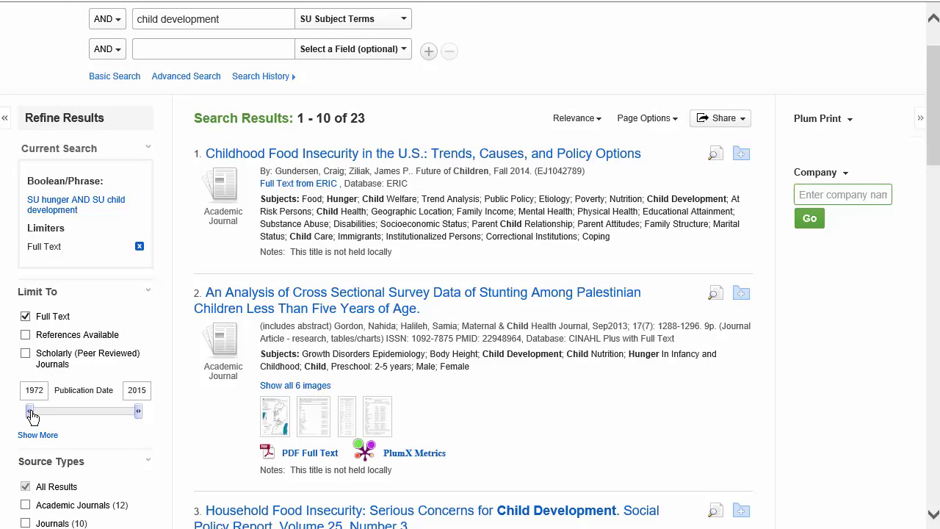
{"action": "left_click_drag", "start_coordinate": [30, 415], "coordinate": [122, 421]}
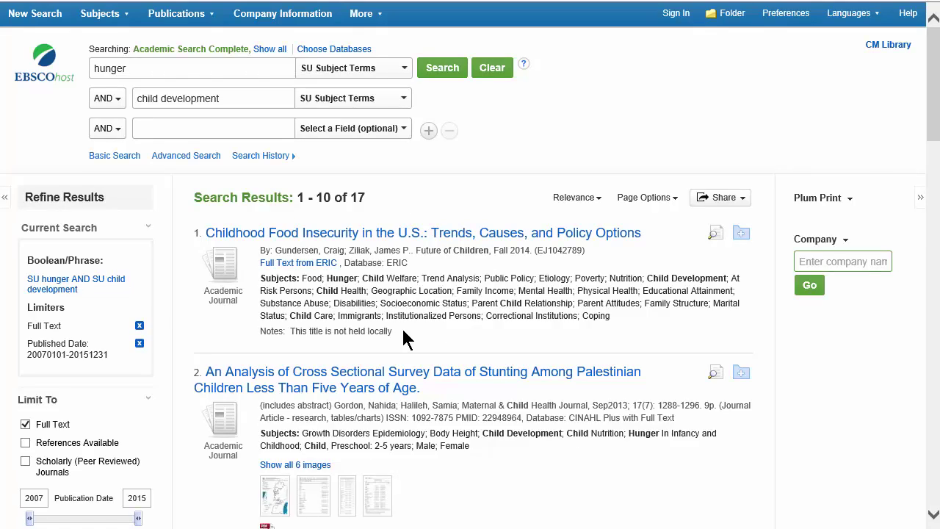
Examine the full list of source types, the other refinement options and the articles in the filtered results.
{"action": "scroll", "coordinate": [403, 333], "scroll_direction": "down", "scroll_amount": 5}
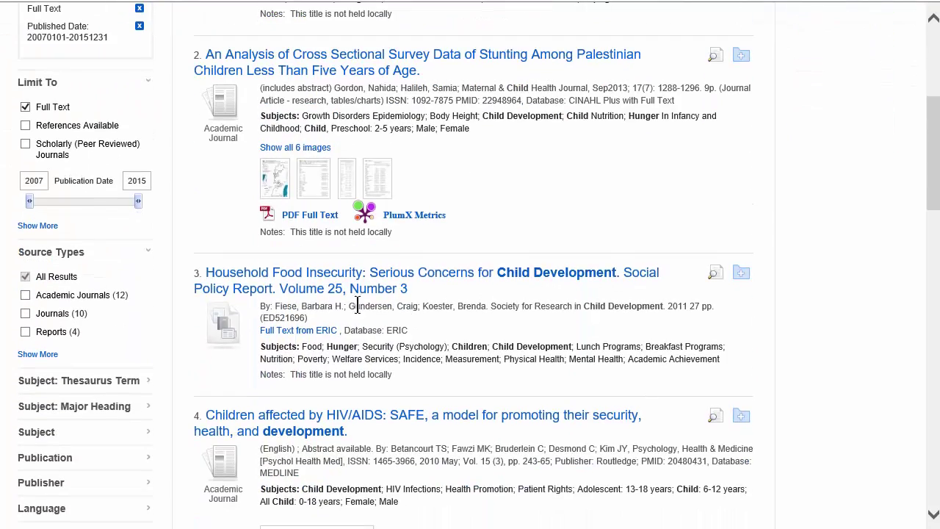
{"action": "left_click", "coordinate": [42, 356]}
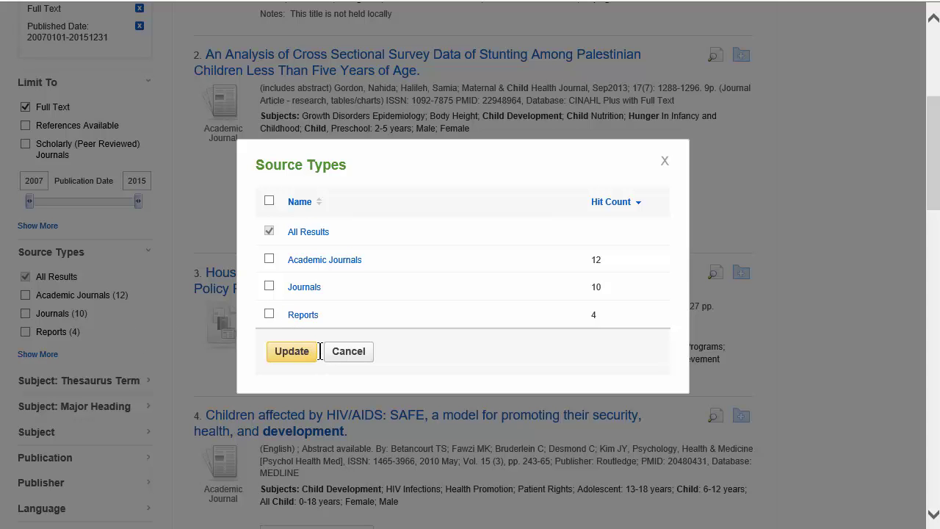
{"action": "left_click", "coordinate": [666, 161]}
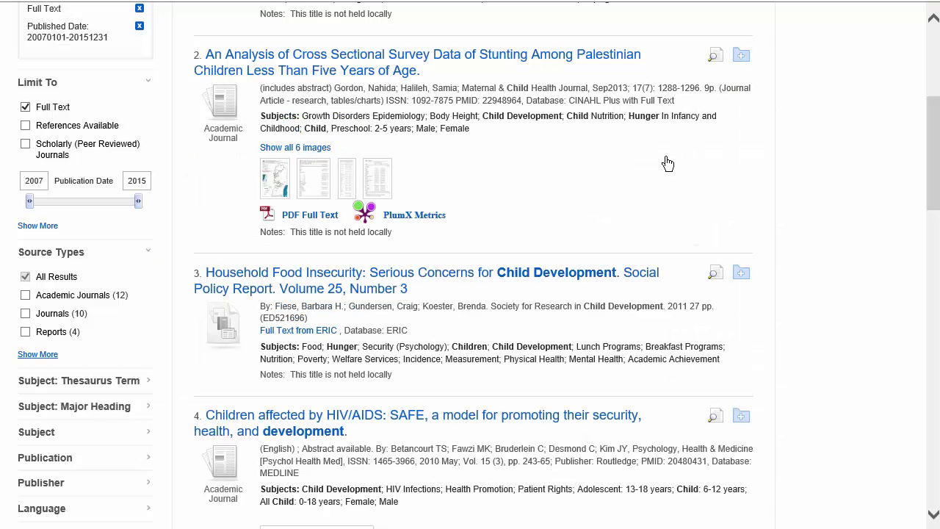
{"action": "scroll", "coordinate": [149, 338], "scroll_direction": "down", "scroll_amount": 1}
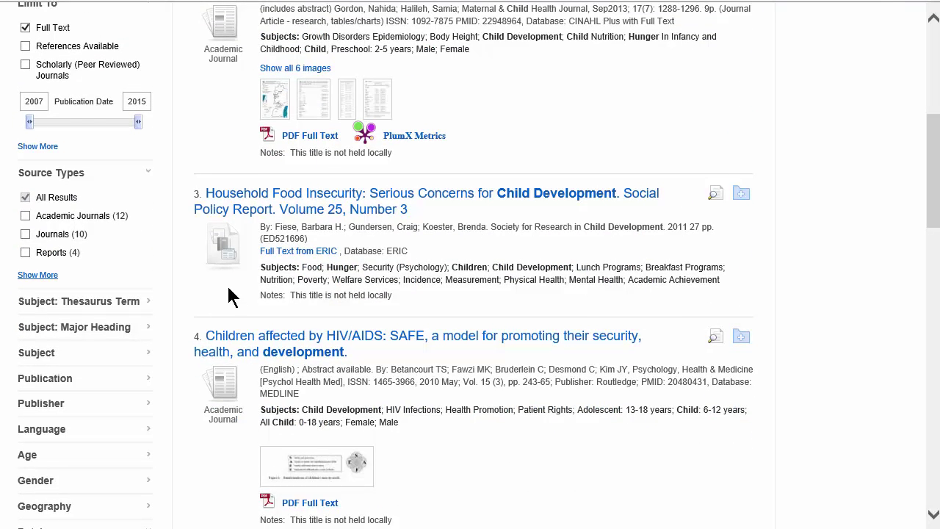
{"action": "scroll", "coordinate": [228, 296], "scroll_direction": "up", "scroll_amount": 4}
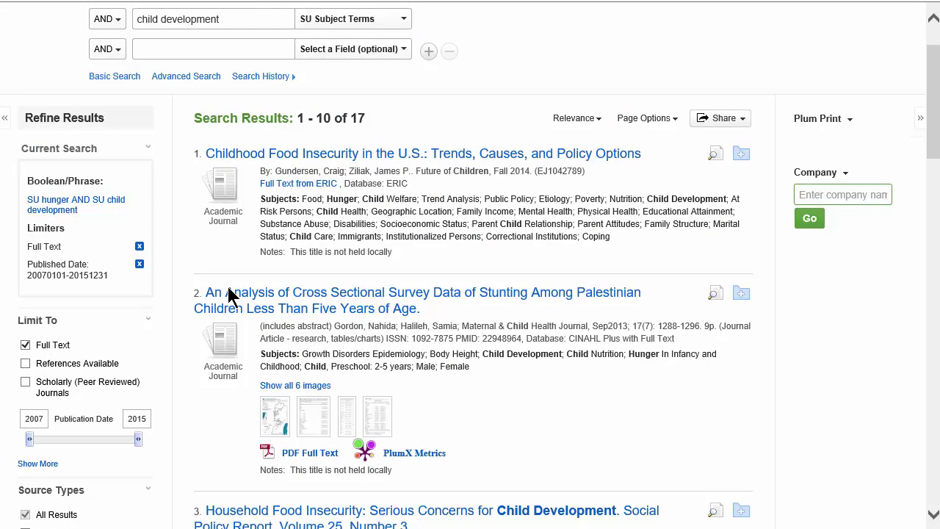
{"action": "scroll", "coordinate": [227, 292], "scroll_direction": "down", "scroll_amount": 1}
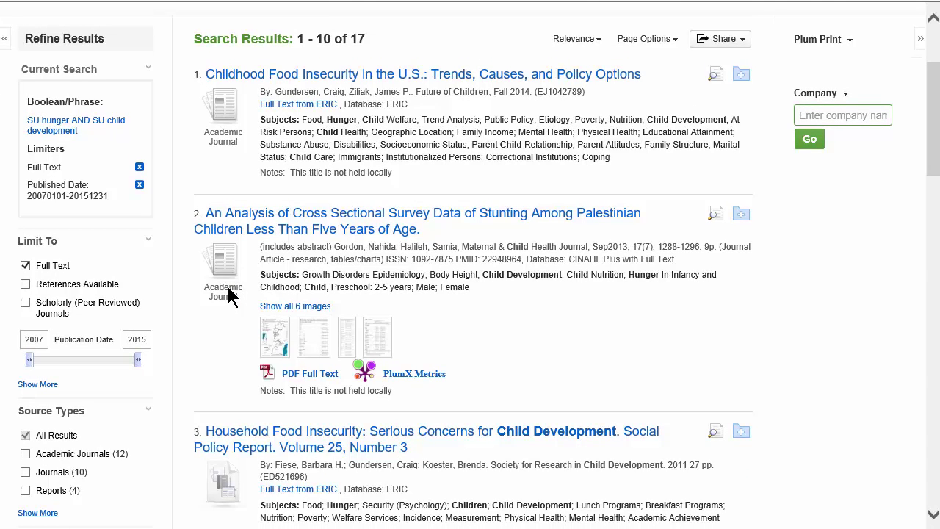
{"action": "scroll", "coordinate": [229, 294], "scroll_direction": "down", "scroll_amount": 2}
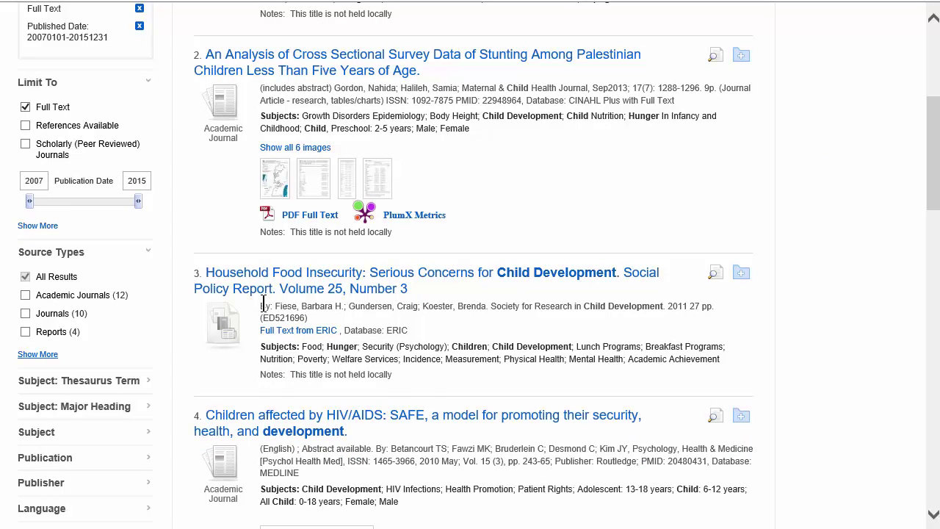
Open the record for "Prevalence of Food Insecurity and Utilization of Food Assistance Program: An Exploratory Survey of a Vermont Middle School" from the results.
{"action": "scroll", "coordinate": [316, 294], "scroll_direction": "down", "scroll_amount": 10}
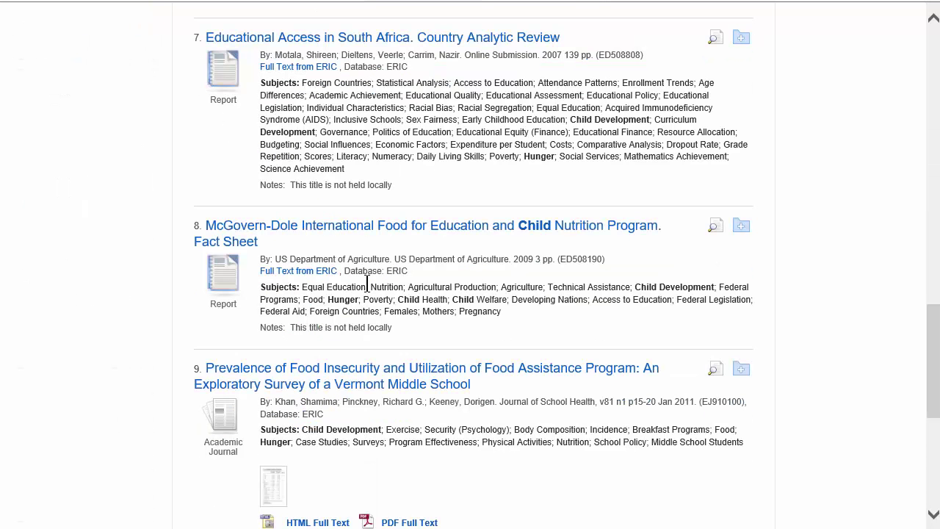
{"action": "scroll", "coordinate": [368, 284], "scroll_direction": "down", "scroll_amount": 1}
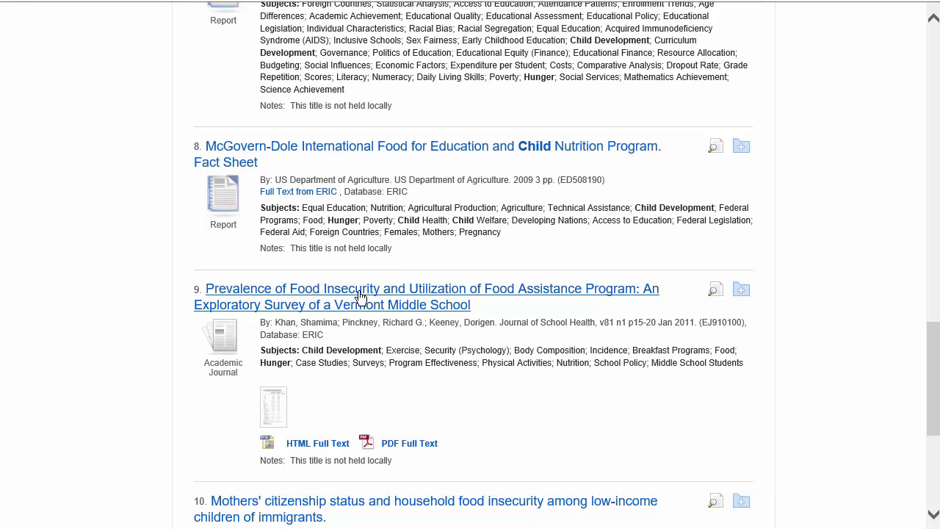
{"action": "left_click", "coordinate": [360, 297]}
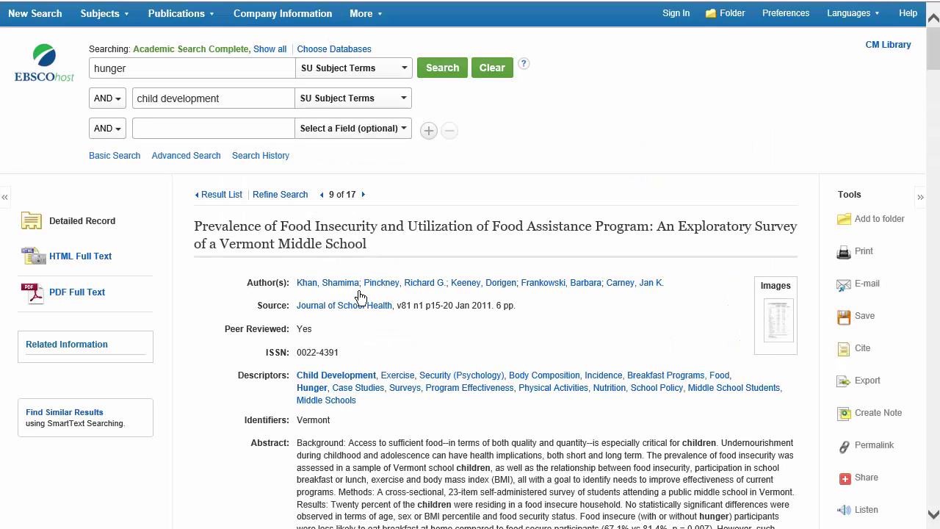
View the article's HTML and PDF full-text versions, then return to its detailed record.
{"action": "left_click", "coordinate": [87, 265]}
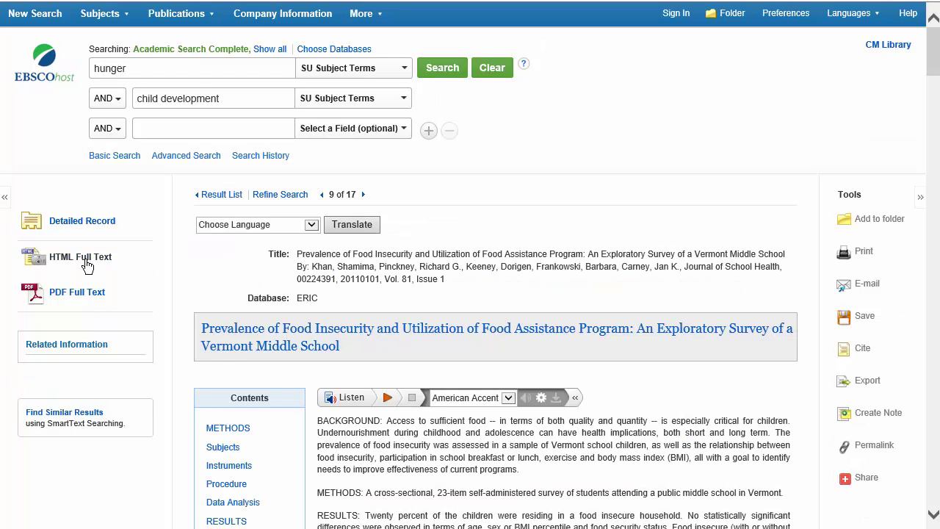
{"action": "left_click", "coordinate": [78, 294]}
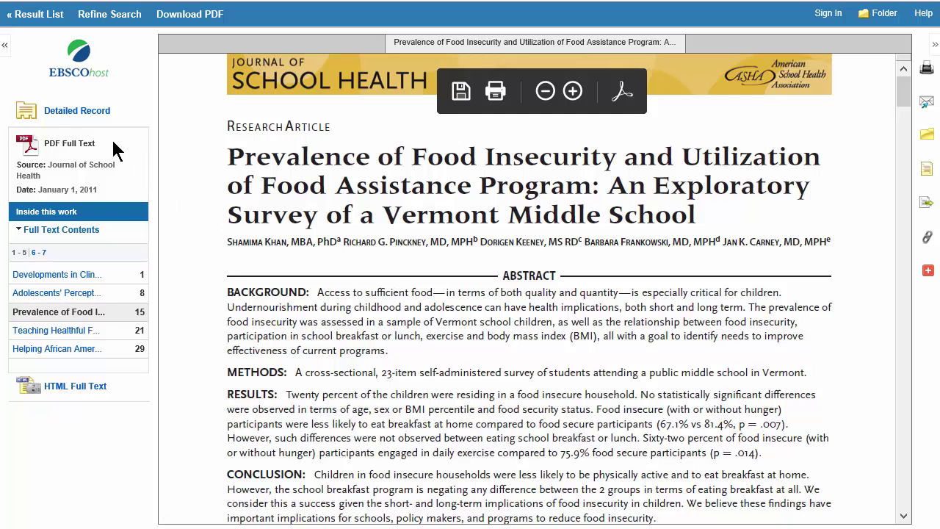
{"action": "left_click", "coordinate": [91, 113]}
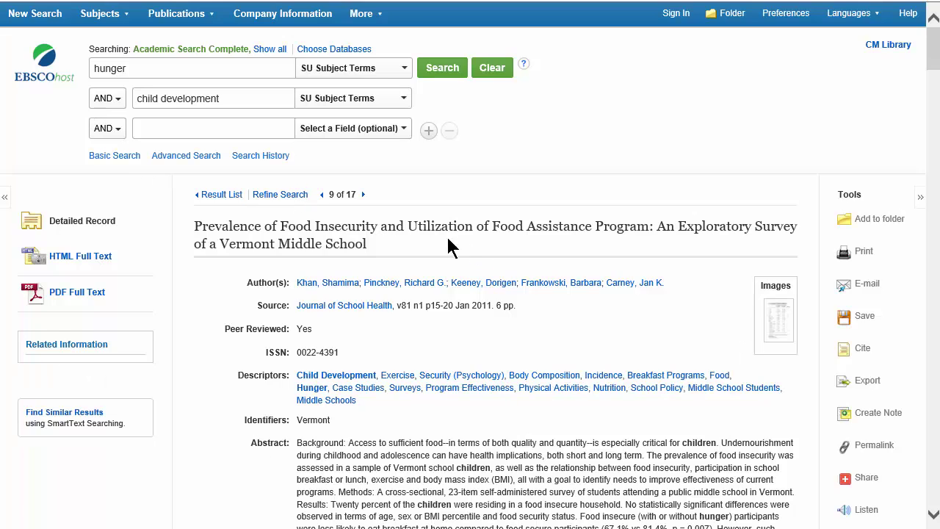
Examine the abstract, descriptors and publication details in the Vermont middle school article's detailed record.
{"action": "scroll", "coordinate": [453, 413], "scroll_direction": "down", "scroll_amount": 1}
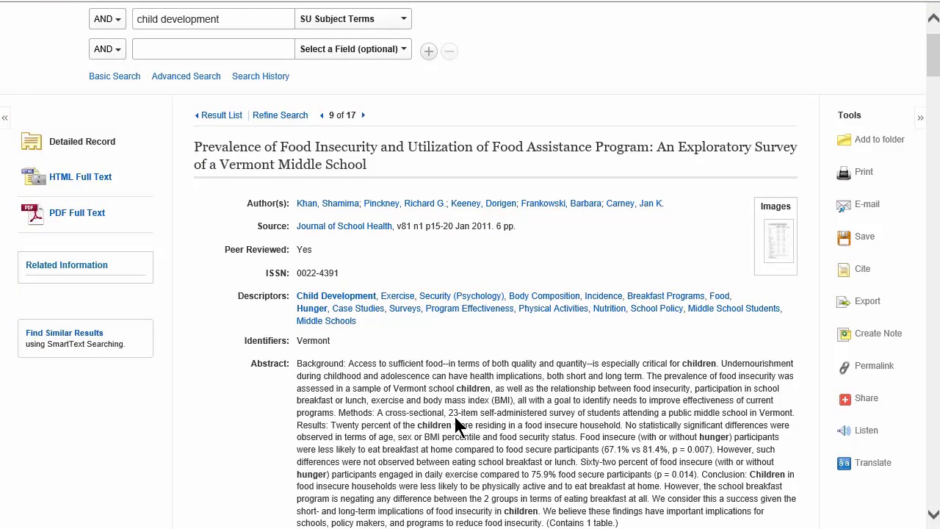
{"action": "scroll", "coordinate": [452, 352], "scroll_direction": "down", "scroll_amount": 3}
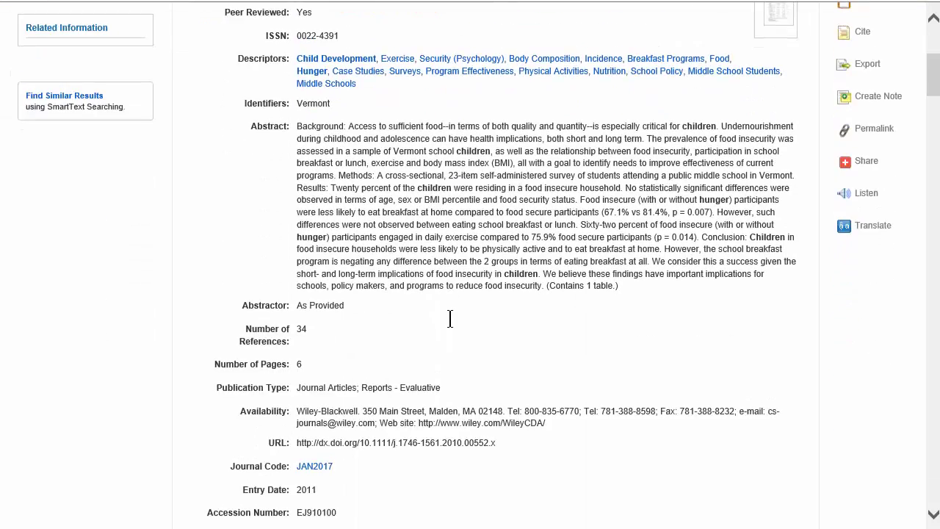
{"action": "scroll", "coordinate": [451, 323], "scroll_direction": "down", "scroll_amount": 2}
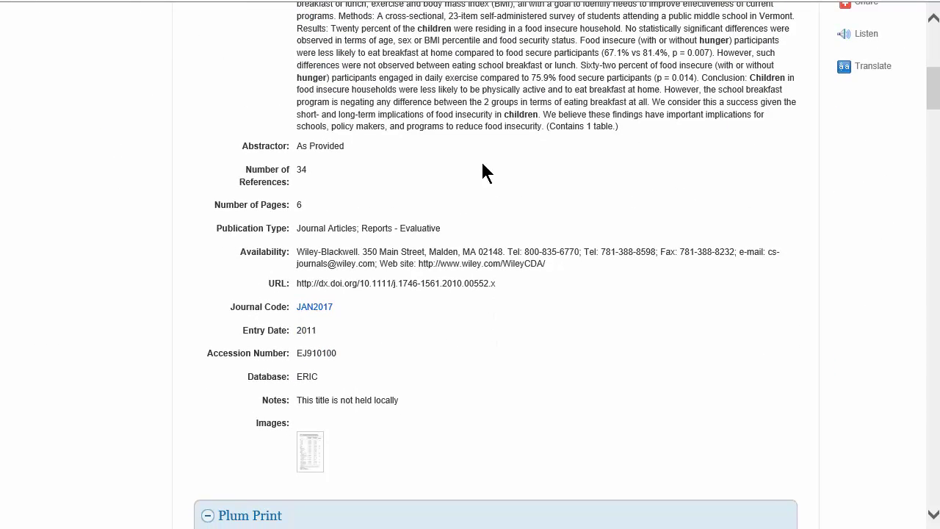
{"action": "scroll", "coordinate": [562, 216], "scroll_direction": "up", "scroll_amount": 3}
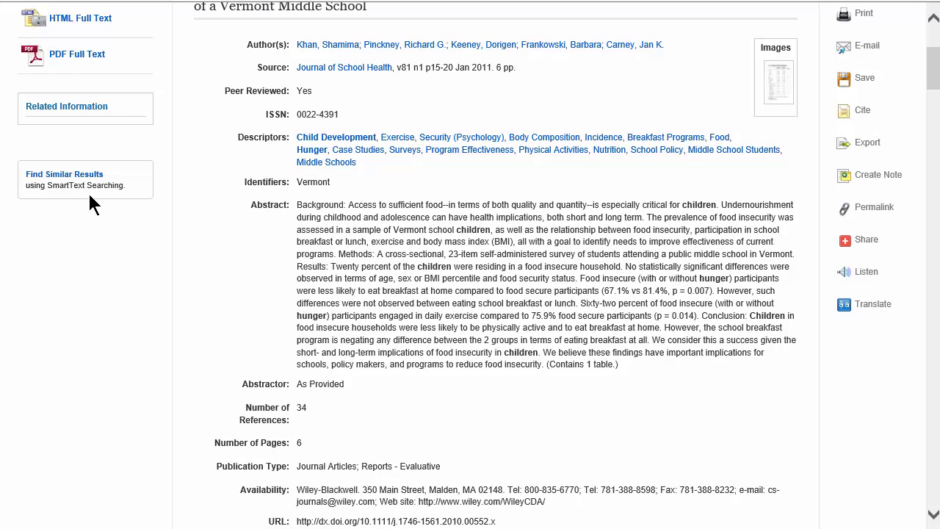
Display the citation formats for the Vermont middle school article and find its APA reference.
{"action": "scroll", "coordinate": [219, 224], "scroll_direction": "up", "scroll_amount": 2}
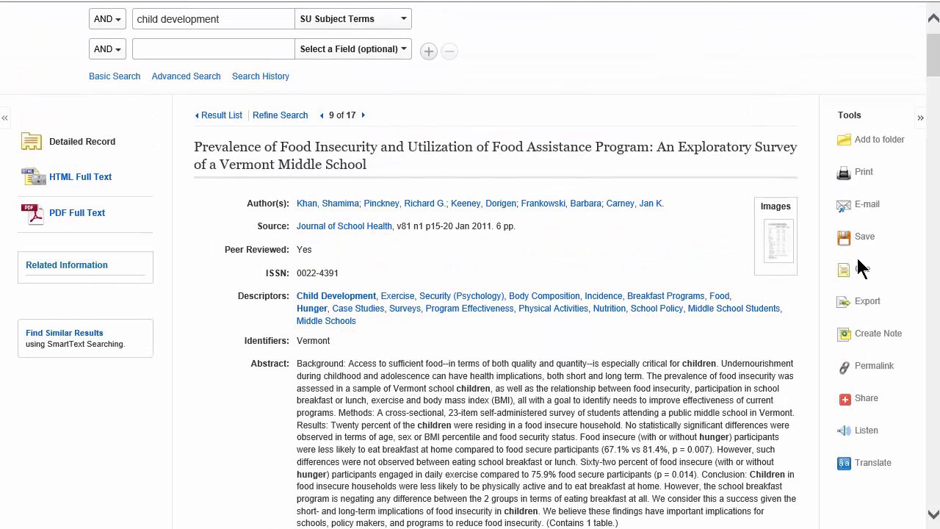
{"action": "left_click", "coordinate": [864, 272]}
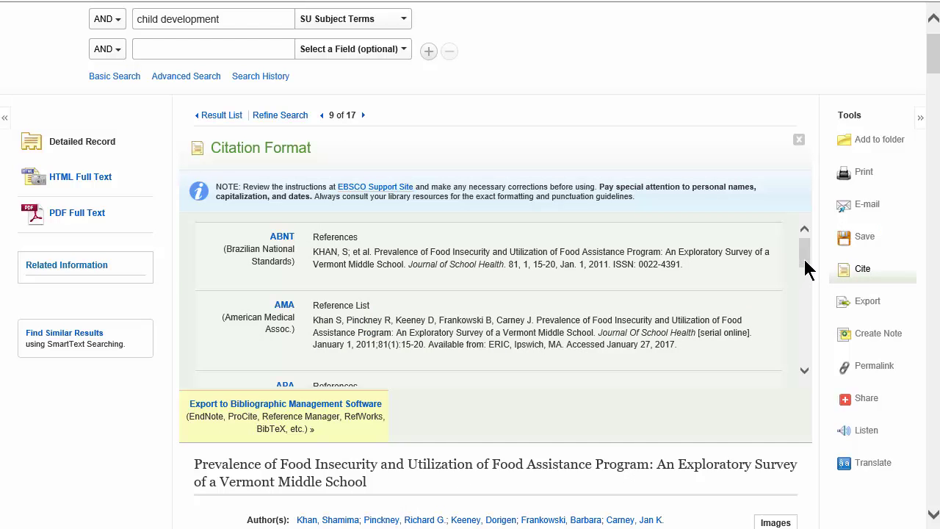
{"action": "mouse_move", "coordinate": [803, 254]}
{"action": "left_mouse_down"}
{"action": "mouse_move", "coordinate": [811, 344]}
{"action": "mouse_move", "coordinate": [806, 252]}
{"action": "left_mouse_up"}
{"action": "scroll", "coordinate": [654, 323], "scroll_direction": "down", "scroll_amount": 2}
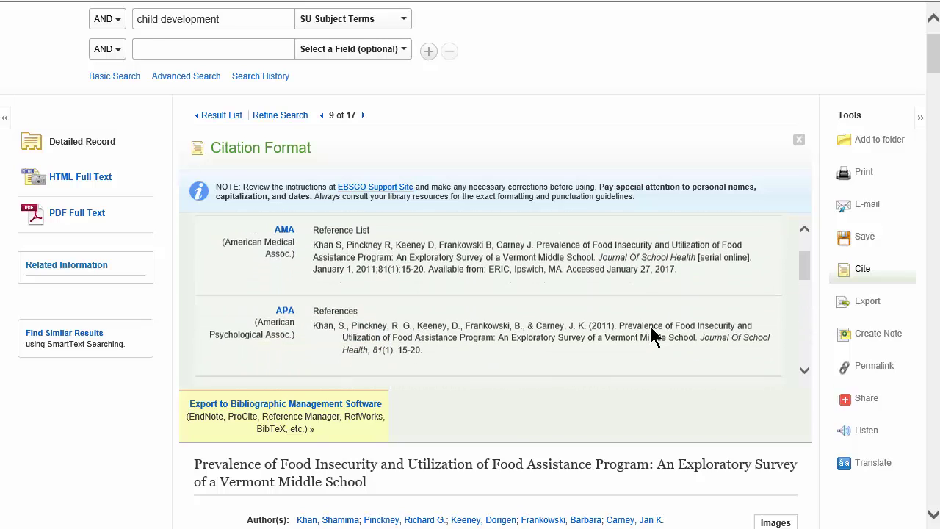